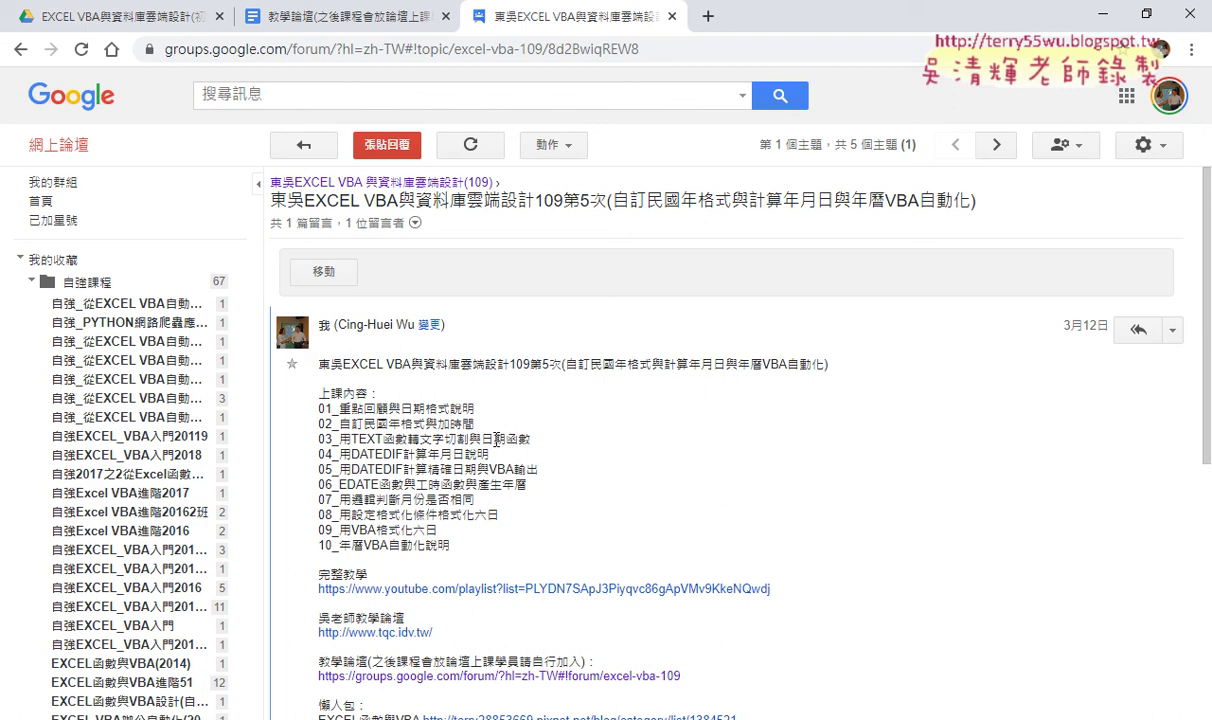
# Step: Highlight the lesson topics in the post: 日期函, DATEDIF, 日, 年曆 and 年曆VBA自動化說明
pyautogui.click(487, 438)
pyautogui.moveTo(483, 438); pyautogui.dragTo(507, 447)
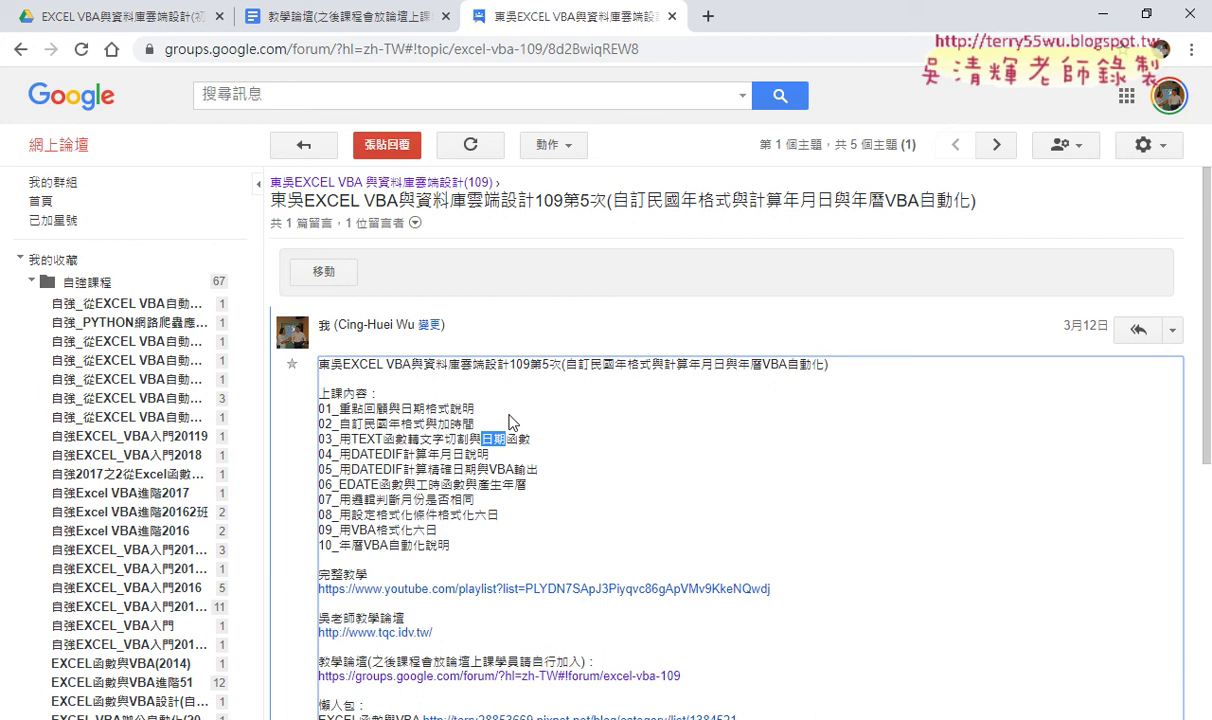
pyautogui.moveTo(351, 454); pyautogui.dragTo(406, 454)
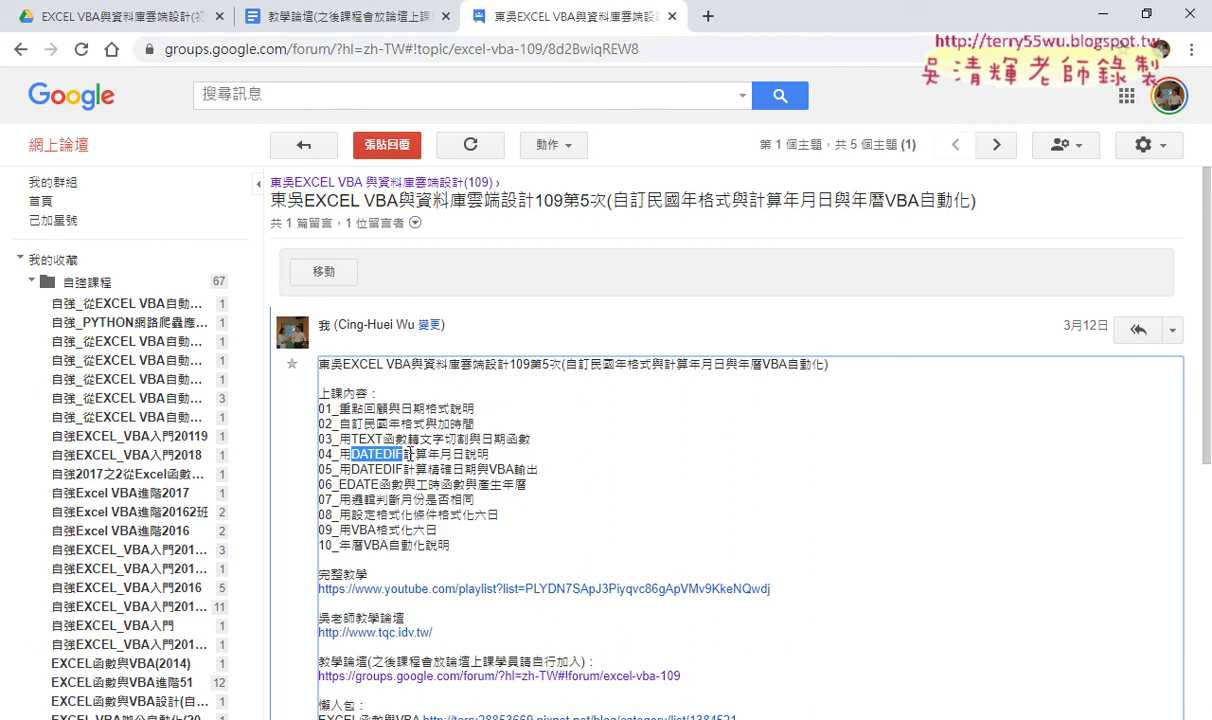
pyautogui.moveTo(452, 454); pyautogui.dragTo(464, 455)
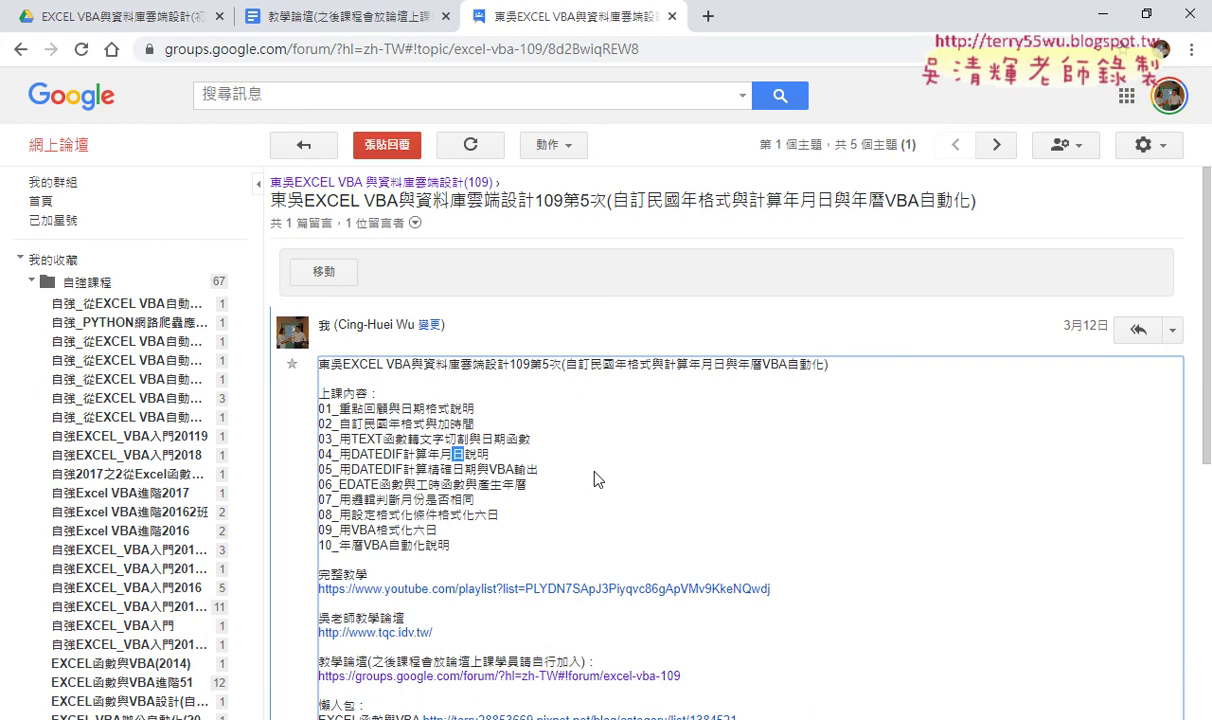
pyautogui.scroll(-1, 594, 480)
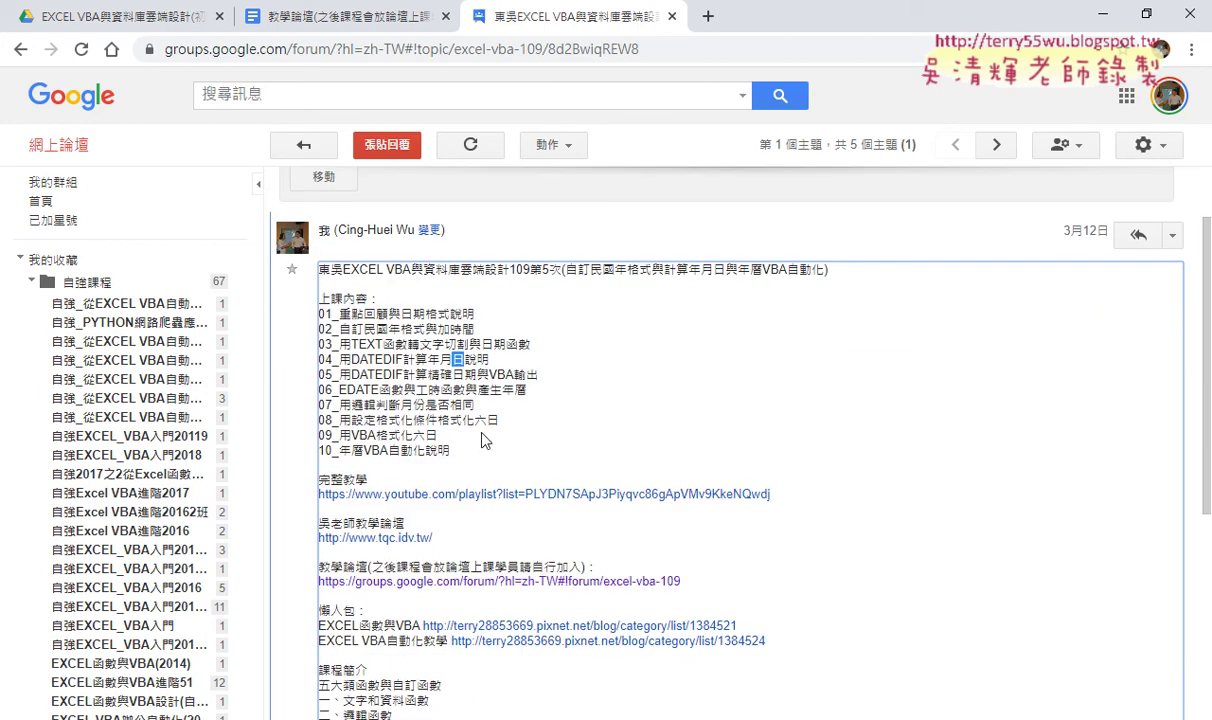
pyautogui.click(478, 371)
pyautogui.doubleClick(509, 392)
pyautogui.doubleClick(437, 450)
pyautogui.moveTo(340, 450); pyautogui.dragTo(425, 450)
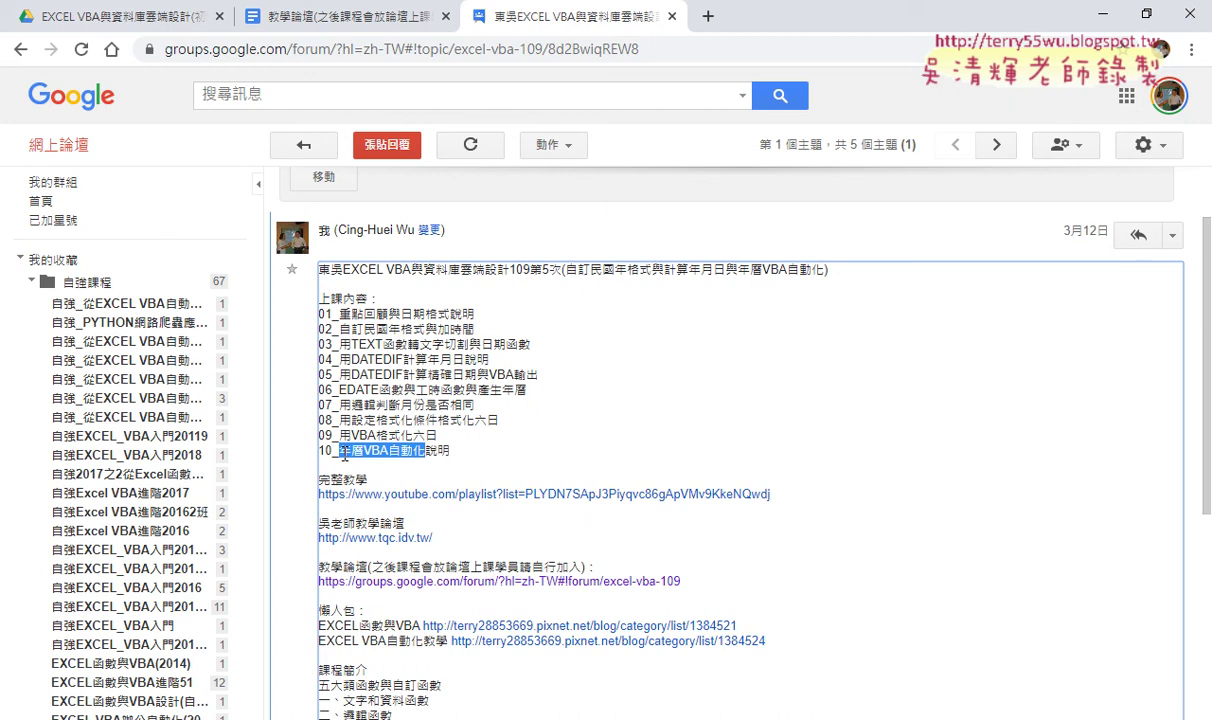
# Step: Open the full-lesson YouTube playlist, browse its ten videos, then return to the forum post
pyautogui.click(451, 494)
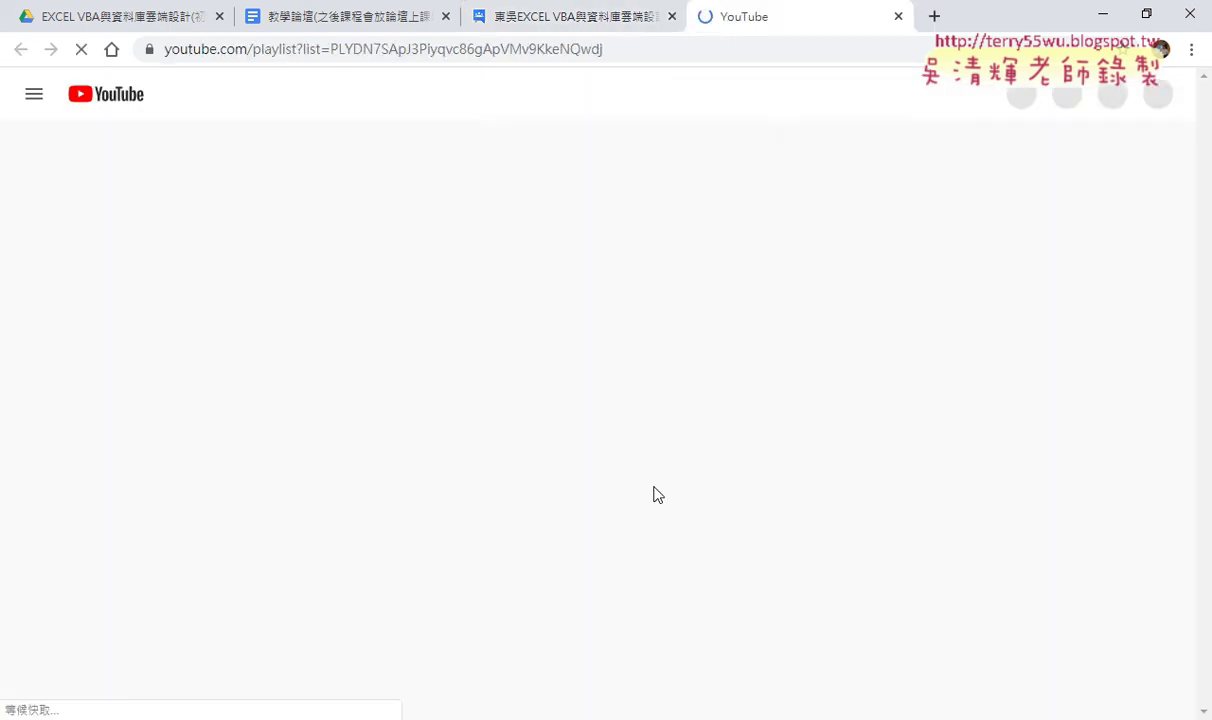
pyautogui.scroll(-2, 857, 392)
pyautogui.scroll(-1, 858, 392)
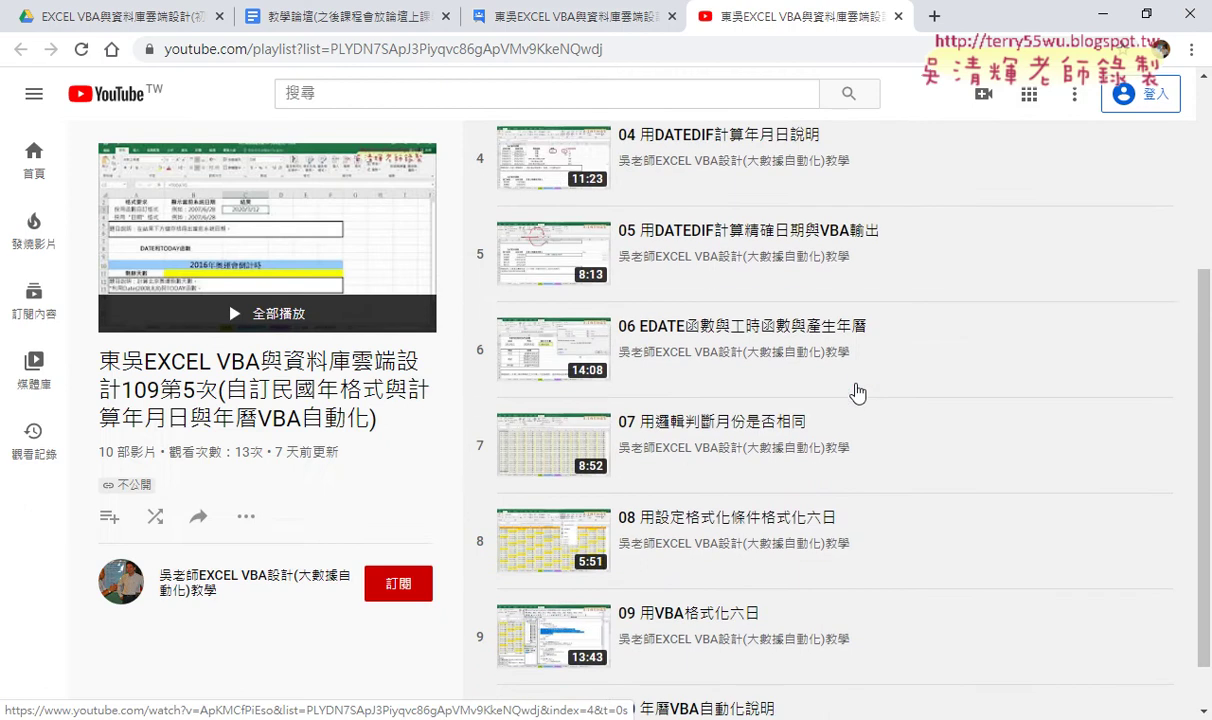
pyautogui.scroll(-1, 857, 392)
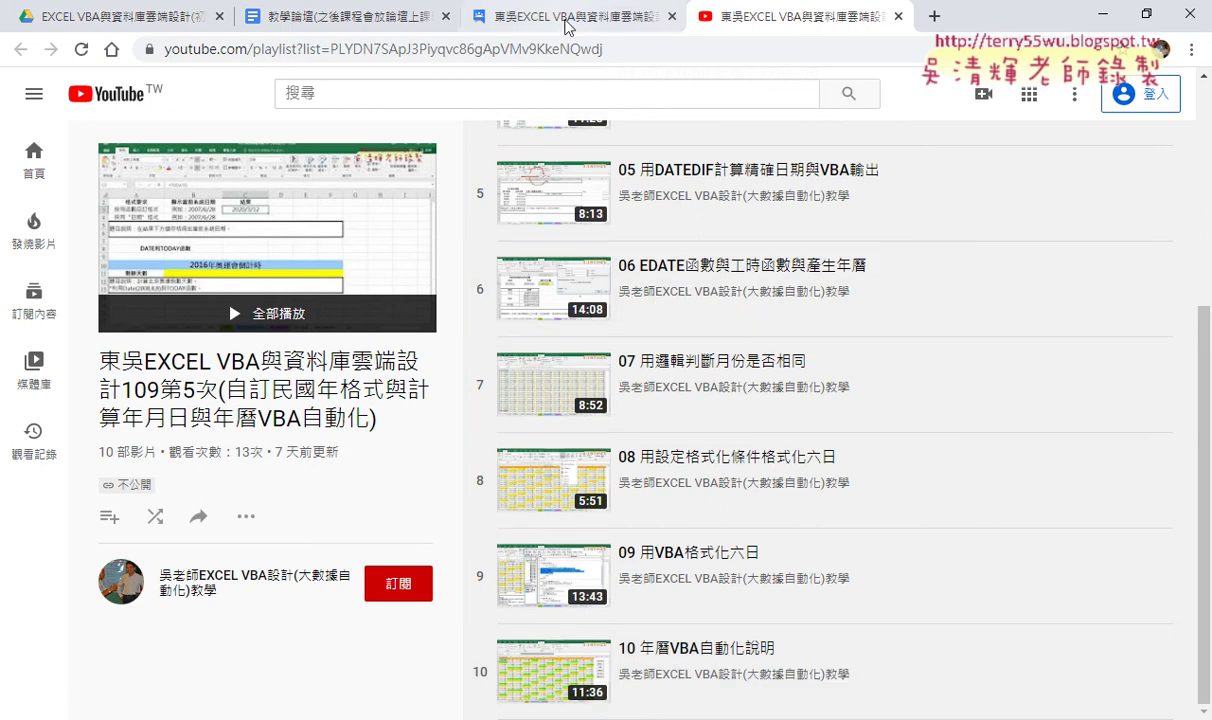
pyautogui.click(566, 26)
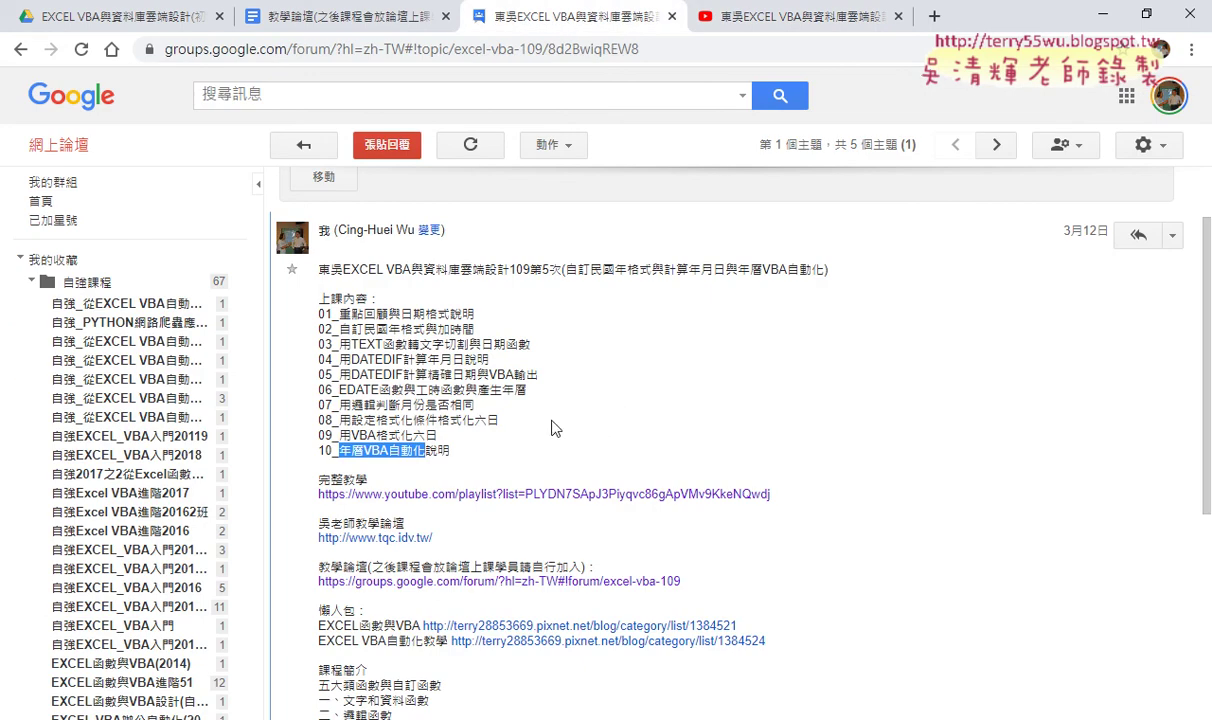
# Step: Go back from the lesson-5 post to the excel-vba-109 group's topic list
pyautogui.click(20, 49)
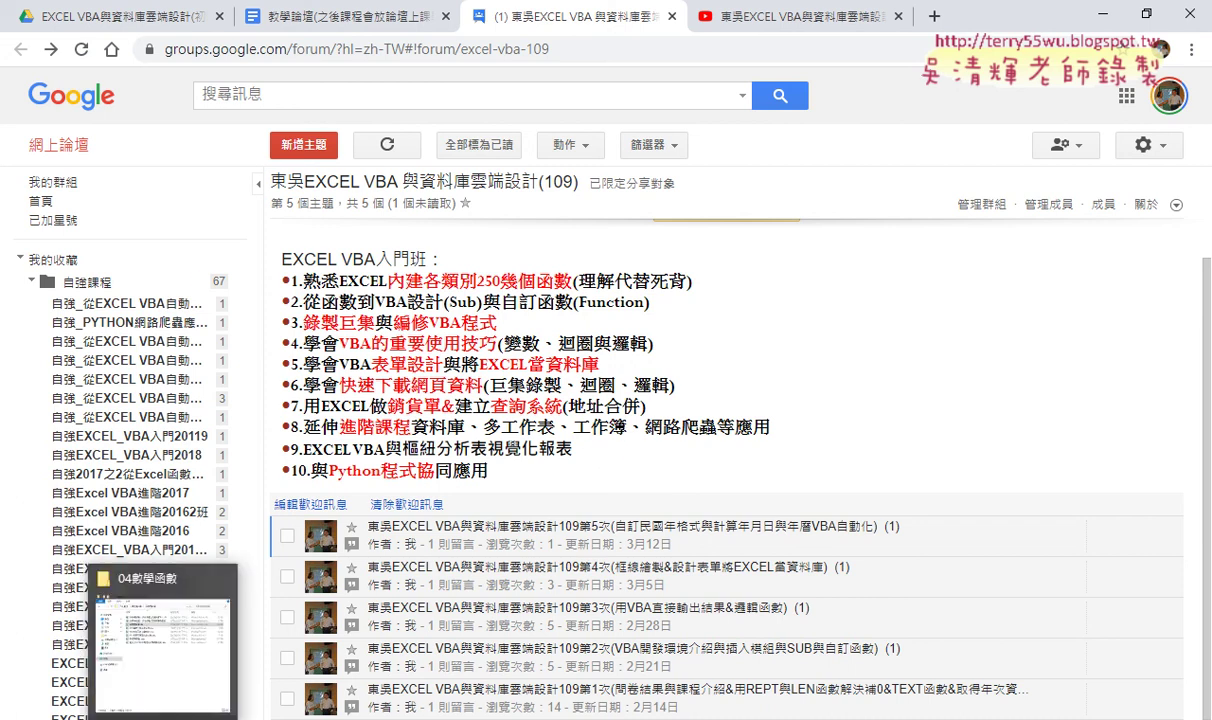
# Step: In File Explorer, move up to 範例檔109 and into the 04數學函數 folder
pyautogui.click(163, 645)
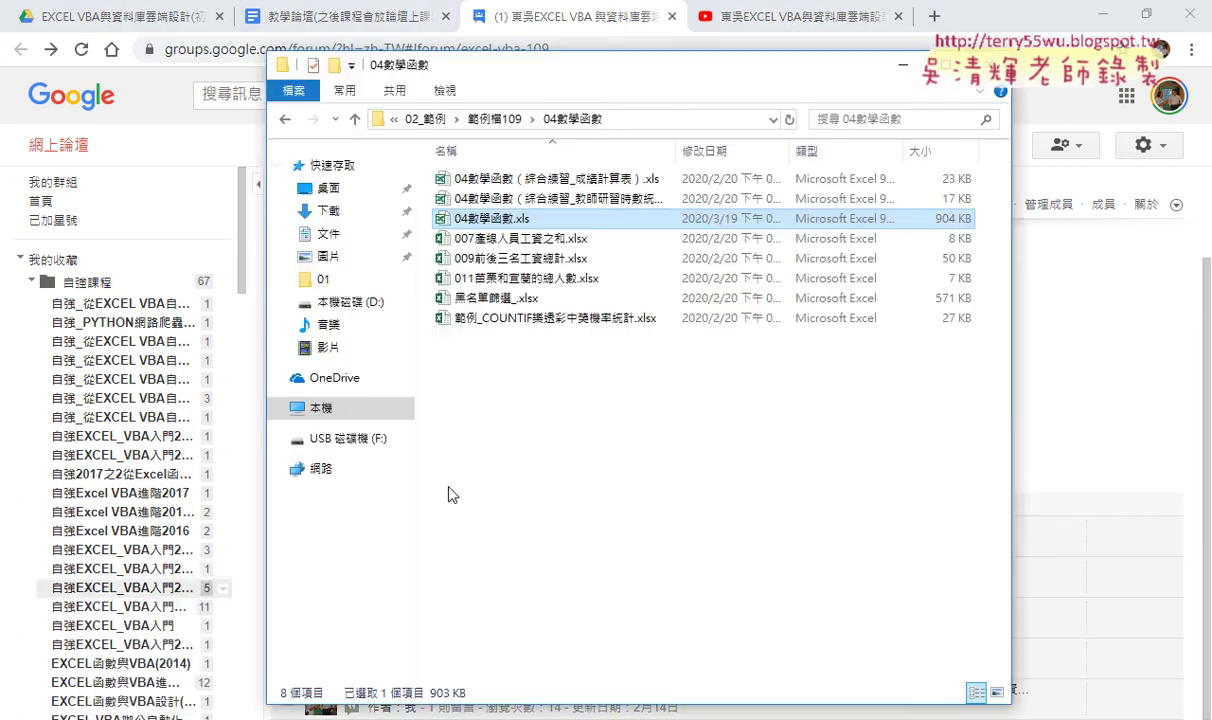
pyautogui.click(624, 128)
pyautogui.click(650, 316)
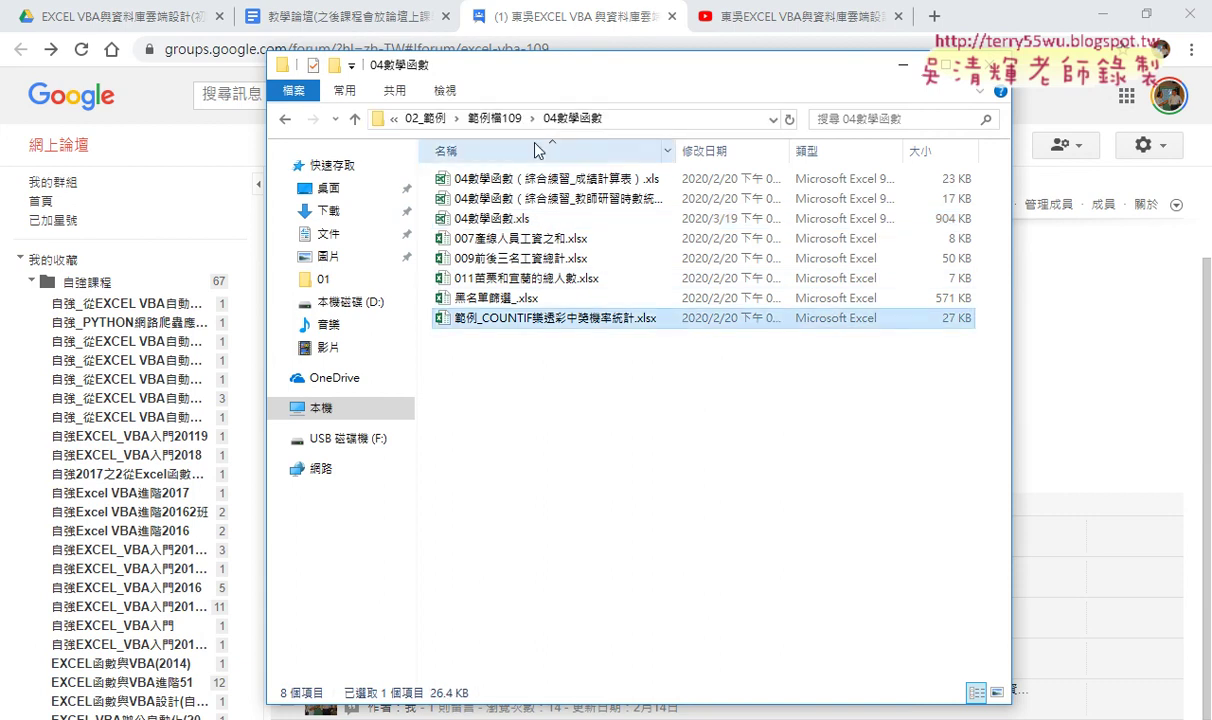
pyautogui.click(492, 118)
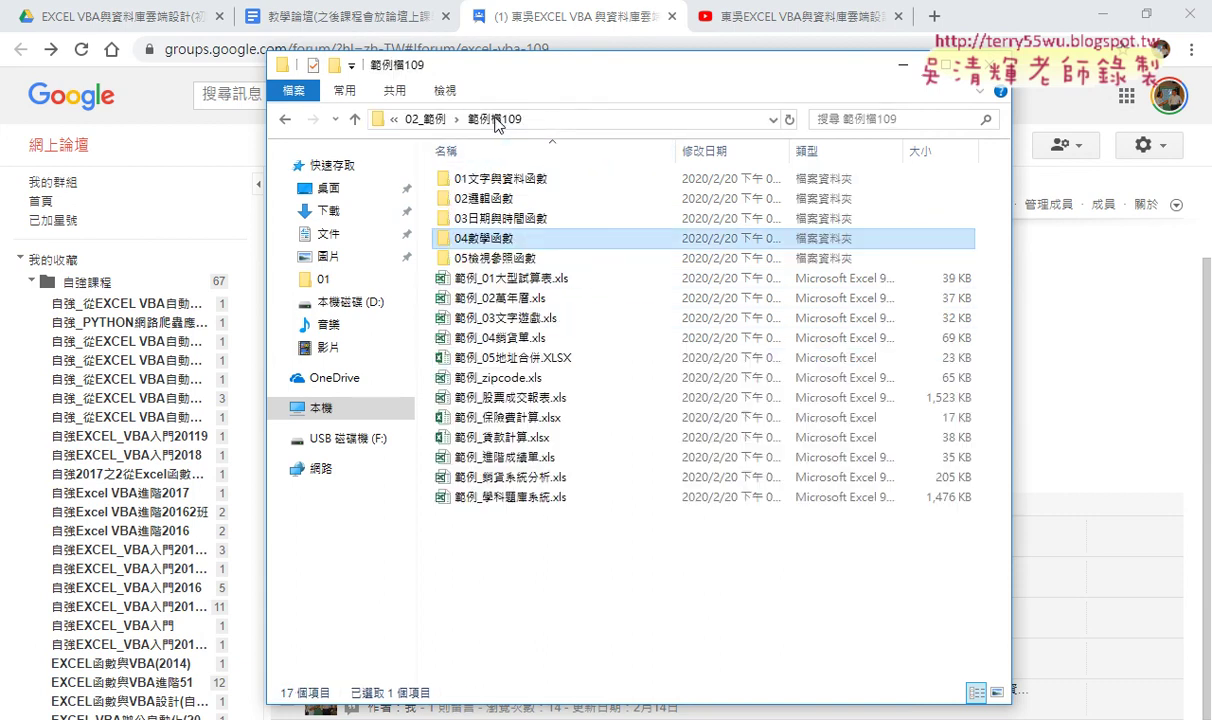
pyautogui.doubleClick(513, 240)
# Step: Widen the Name column and open 04數學函數.xls in Excel
pyautogui.click(514, 222)
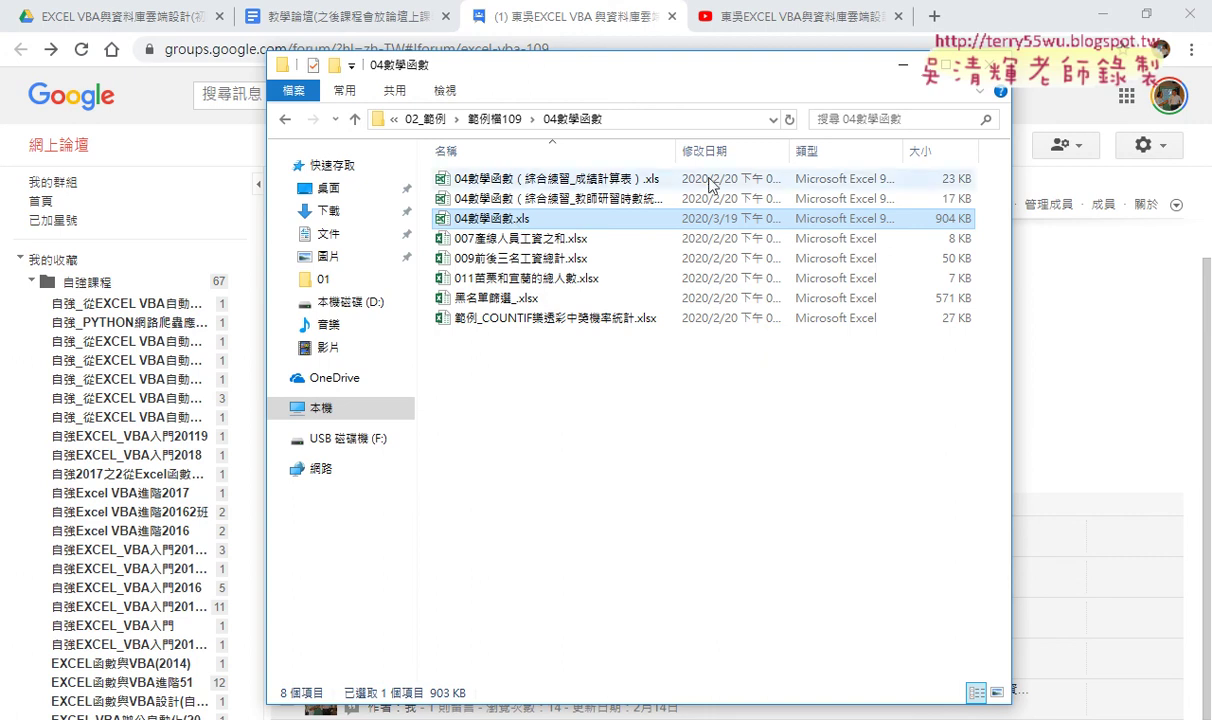
pyautogui.moveTo(675, 151); pyautogui.dragTo(722, 151)
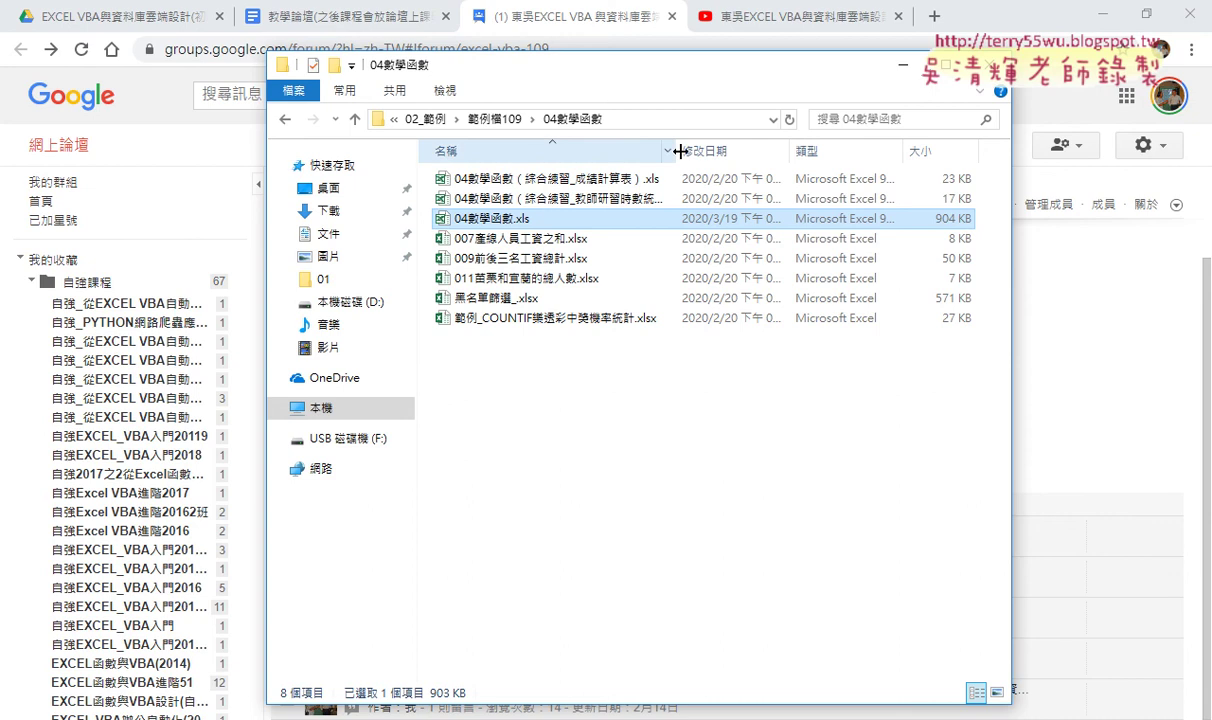
pyautogui.doubleClick(512, 222)
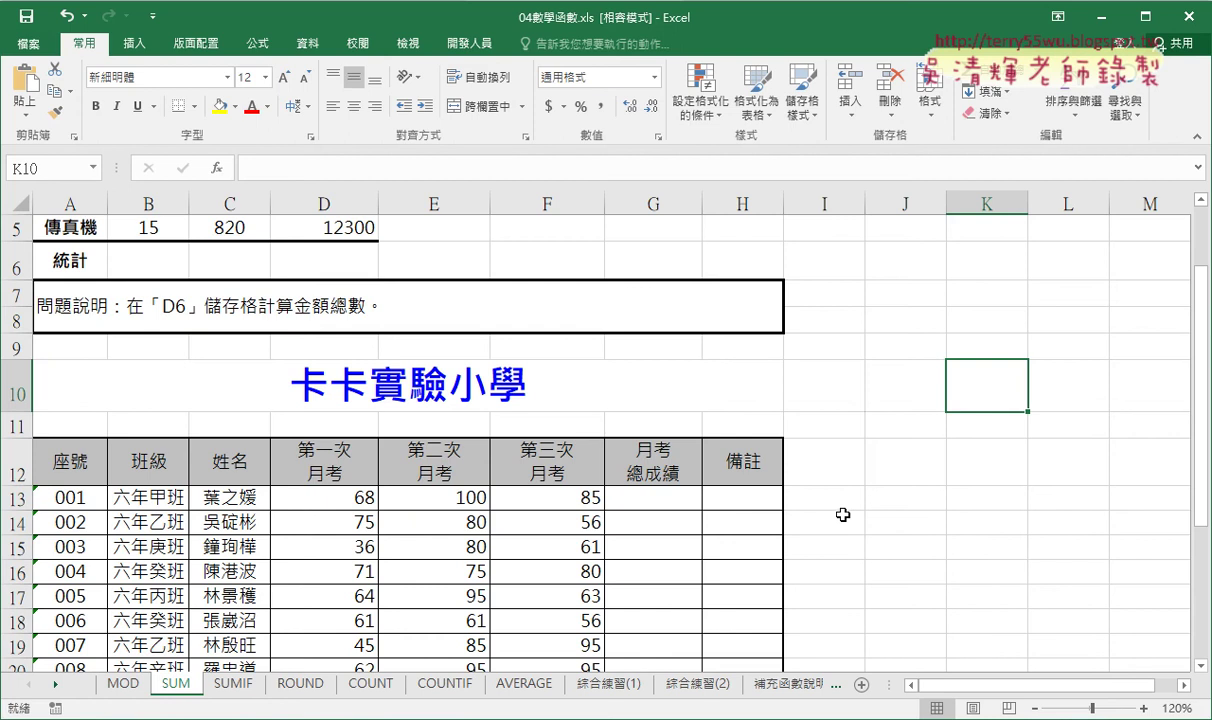
pyautogui.scroll(-2, 500, 505)
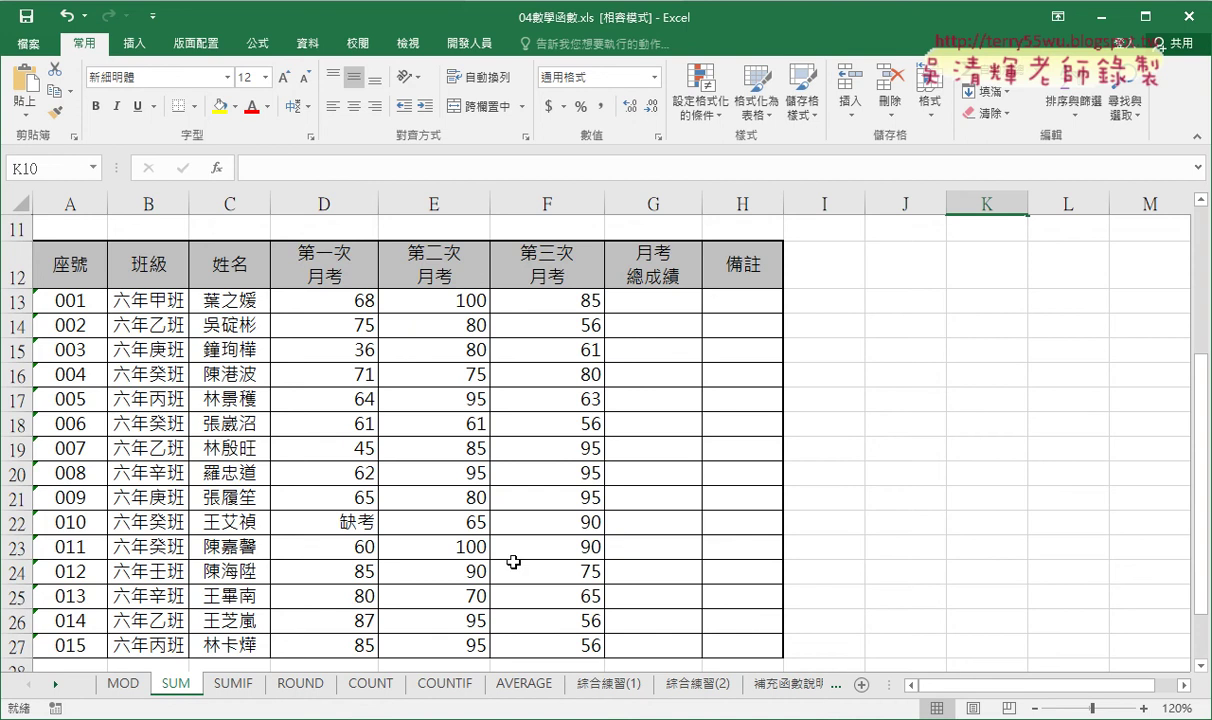
pyautogui.scroll(3, 620, 548)
pyautogui.scroll(-2, 660, 540)
pyautogui.scroll(-1, 660, 540)
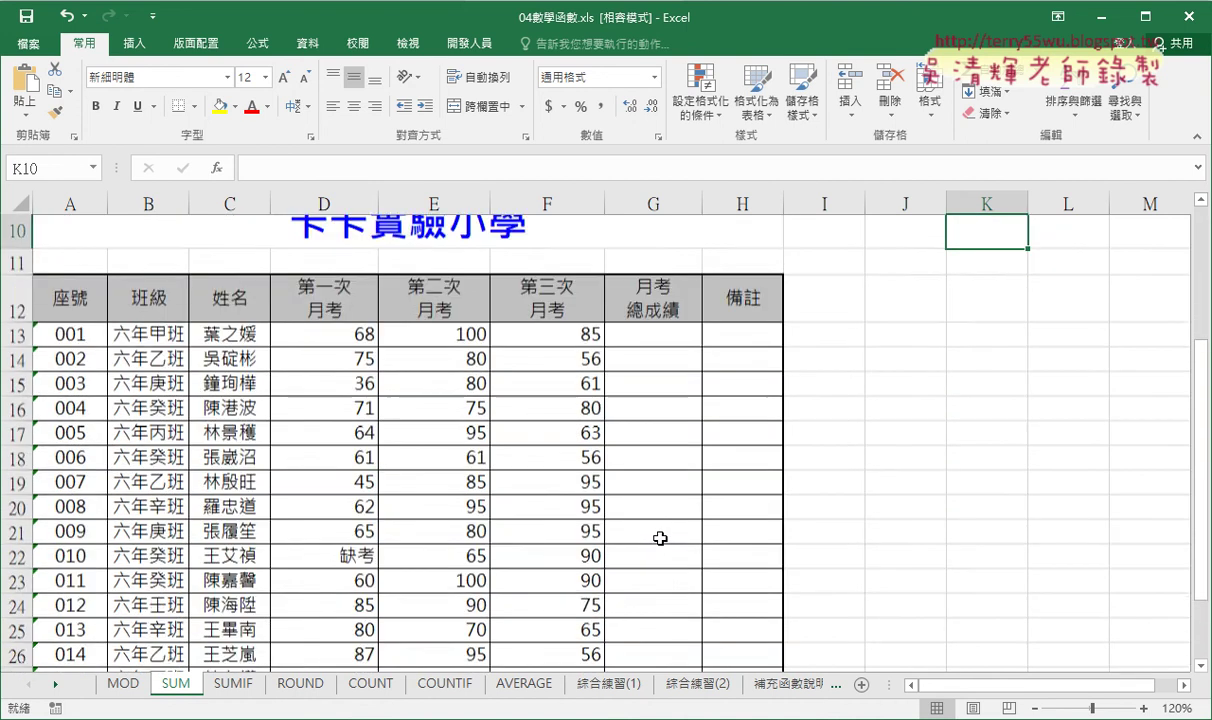
pyautogui.scroll(-1, 660, 540)
pyautogui.scroll(1, 662, 524)
pyautogui.click(645, 405)
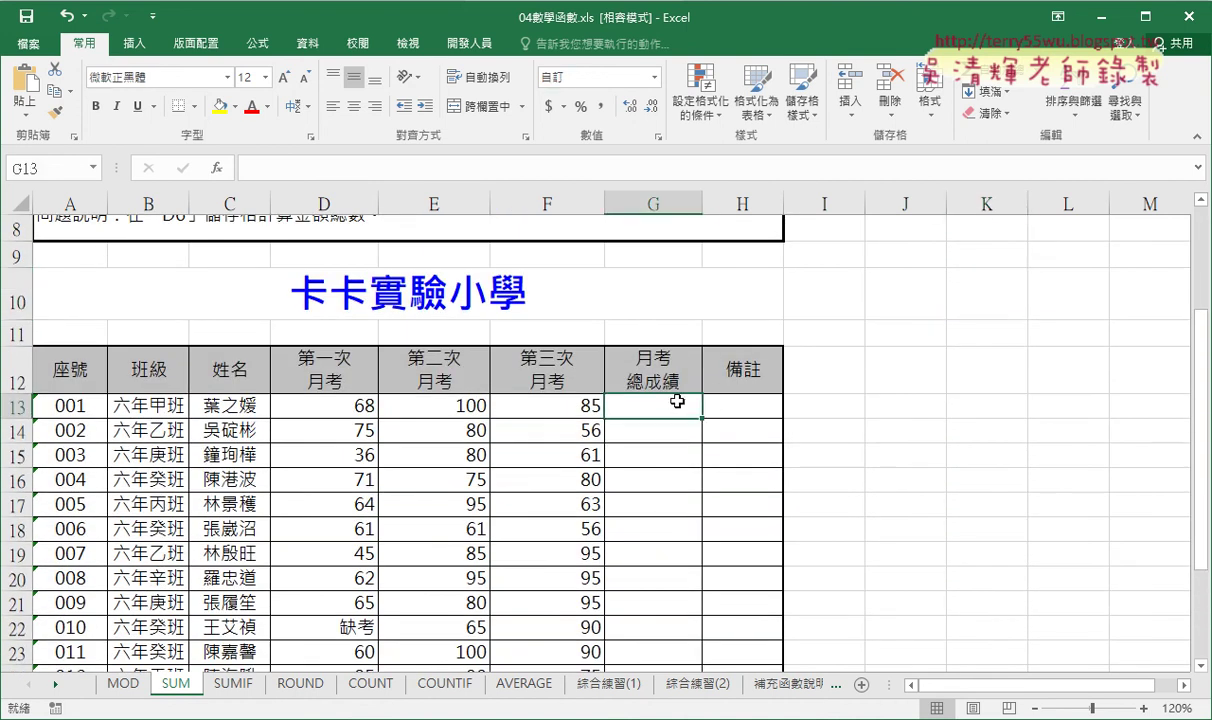
pyautogui.click(965, 70)
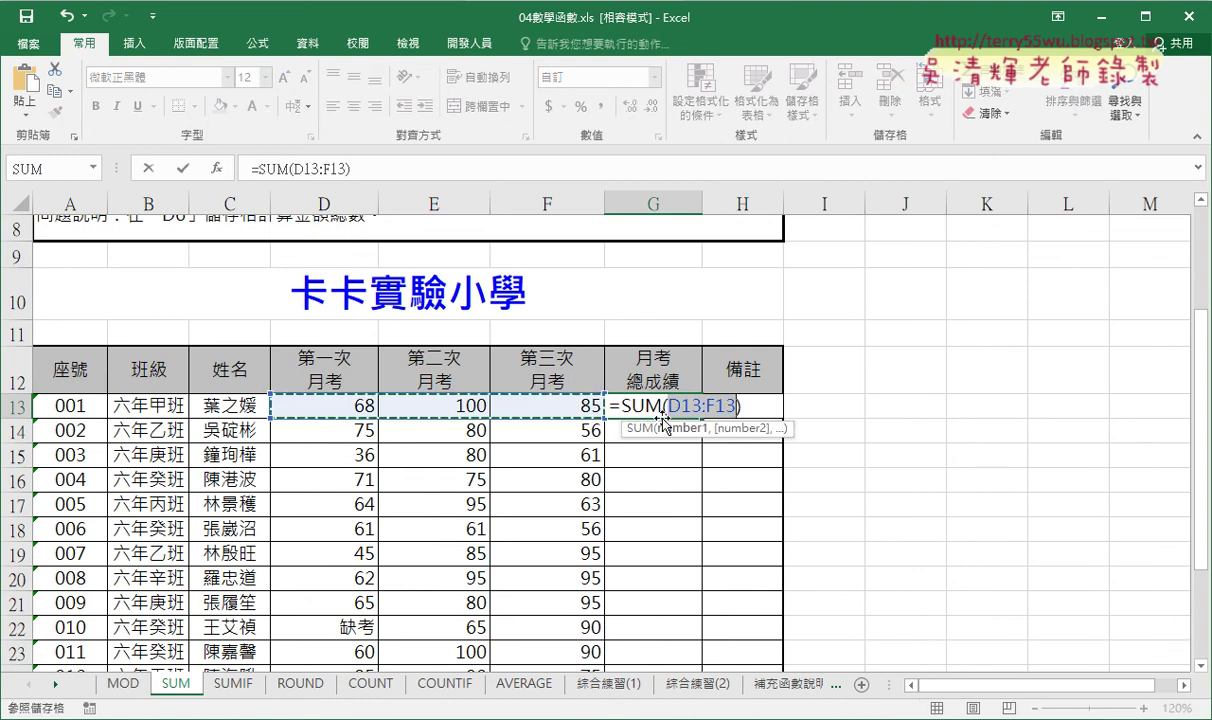
pyautogui.click(327, 332)
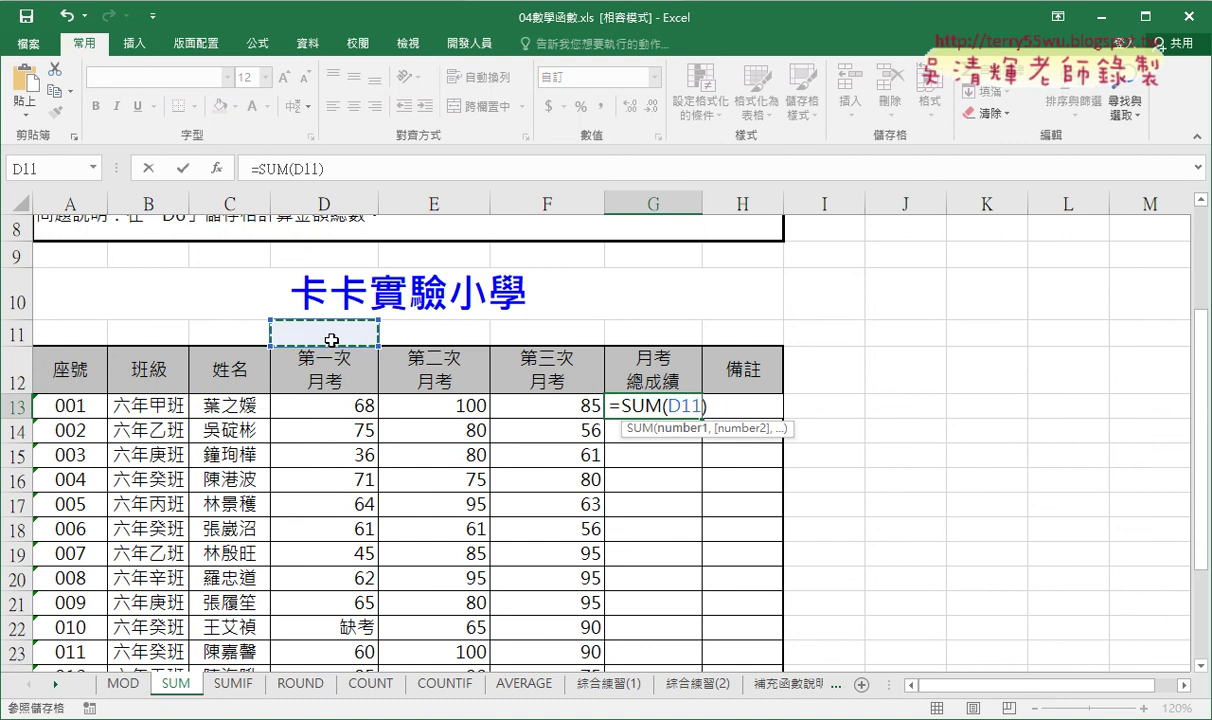
pyautogui.click(146, 168)
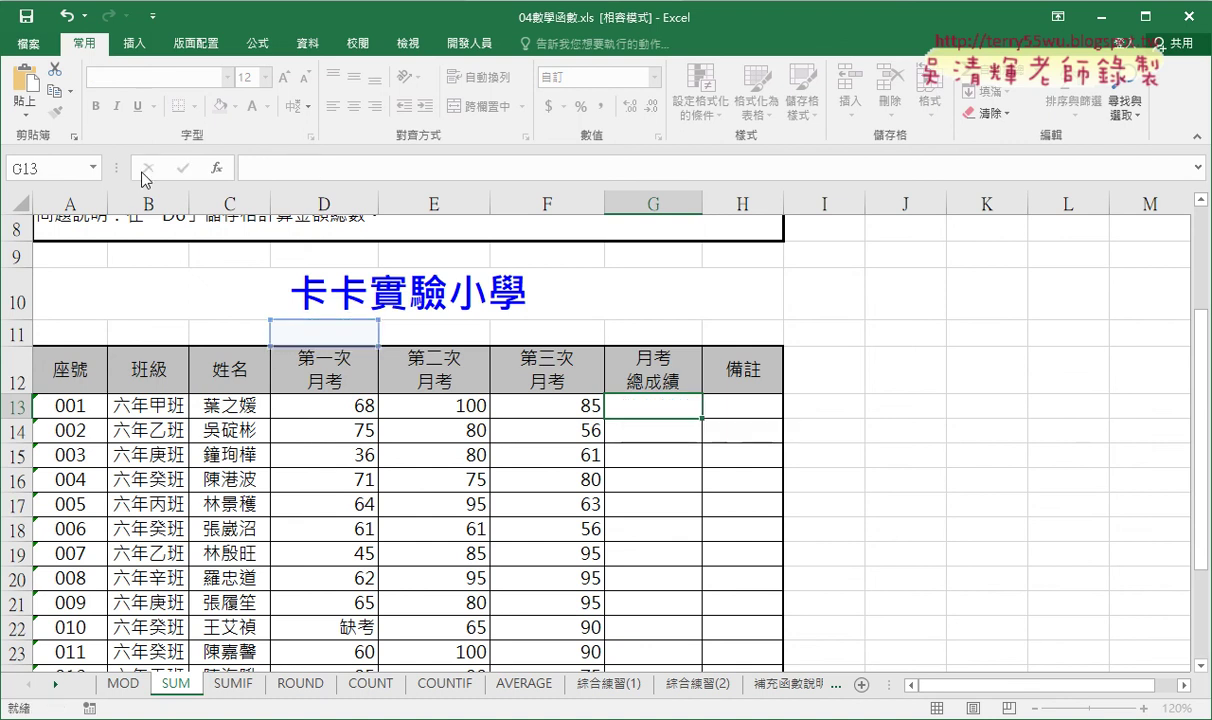
pyautogui.click(318, 322)
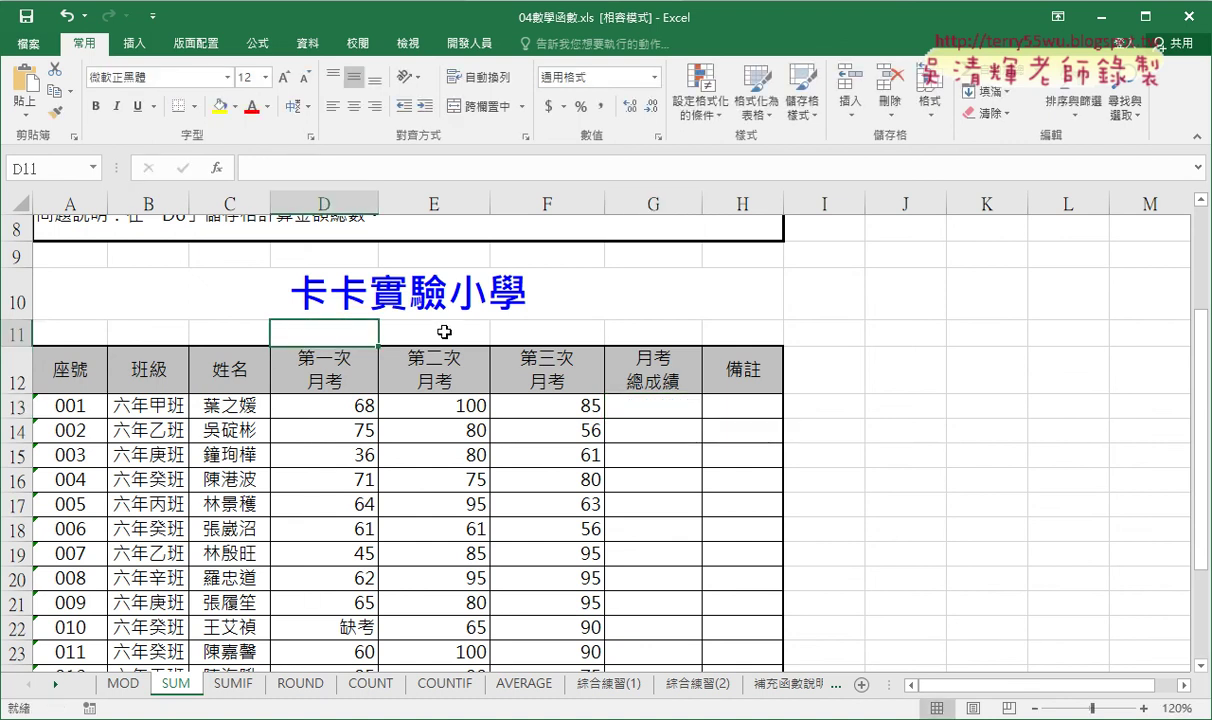
# Step: Enter 30% in D11, fill it across to F11, and change F11 to 40%
pyautogui.write('30')
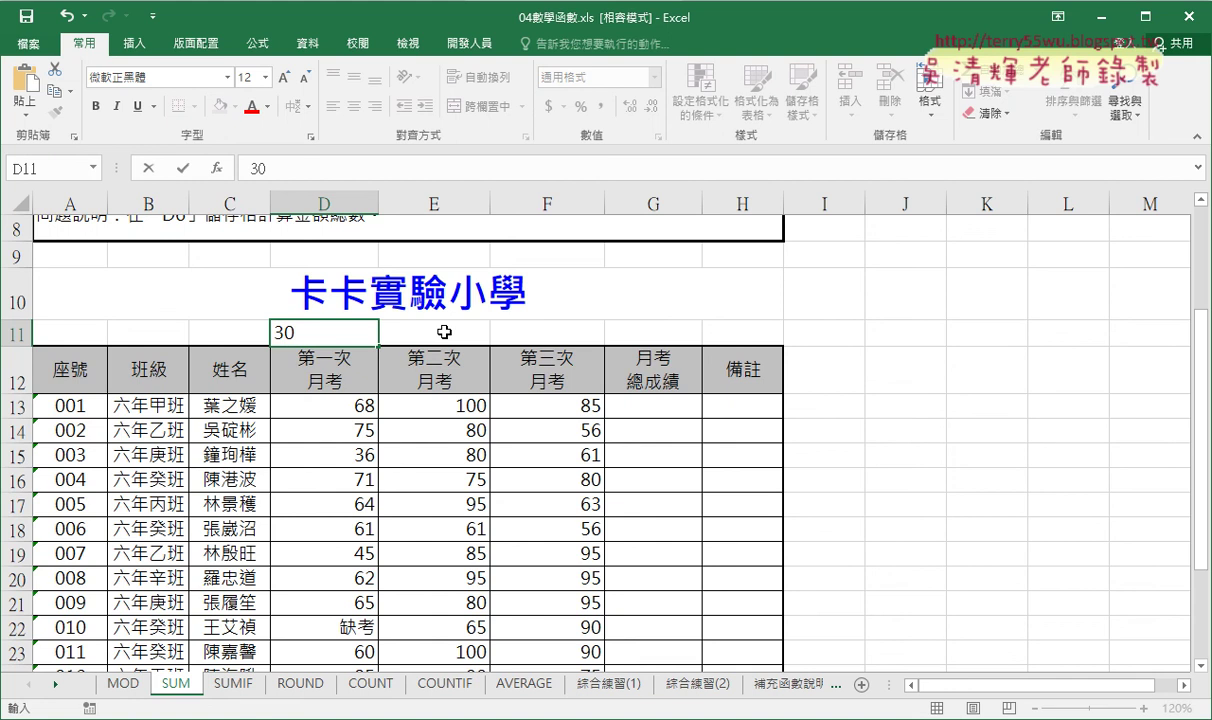
pyautogui.write('%')
pyautogui.click(429, 375)
pyautogui.click(318, 322)
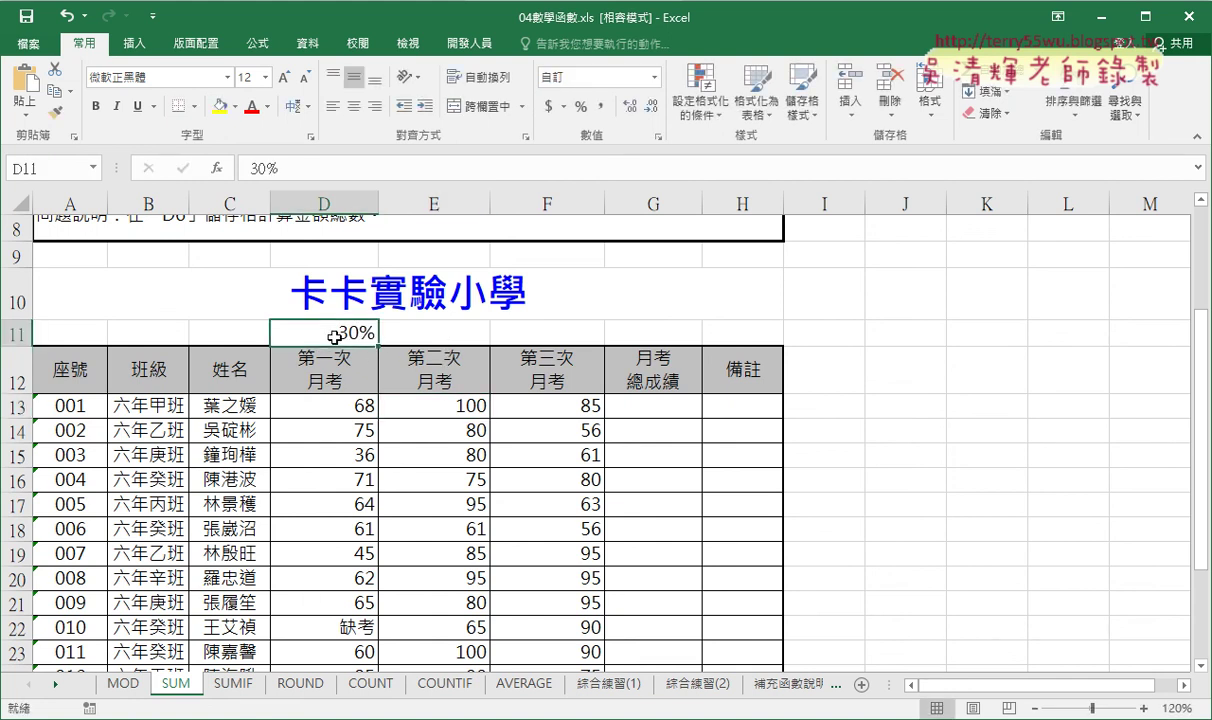
pyautogui.moveTo(381, 345); pyautogui.dragTo(572, 338)
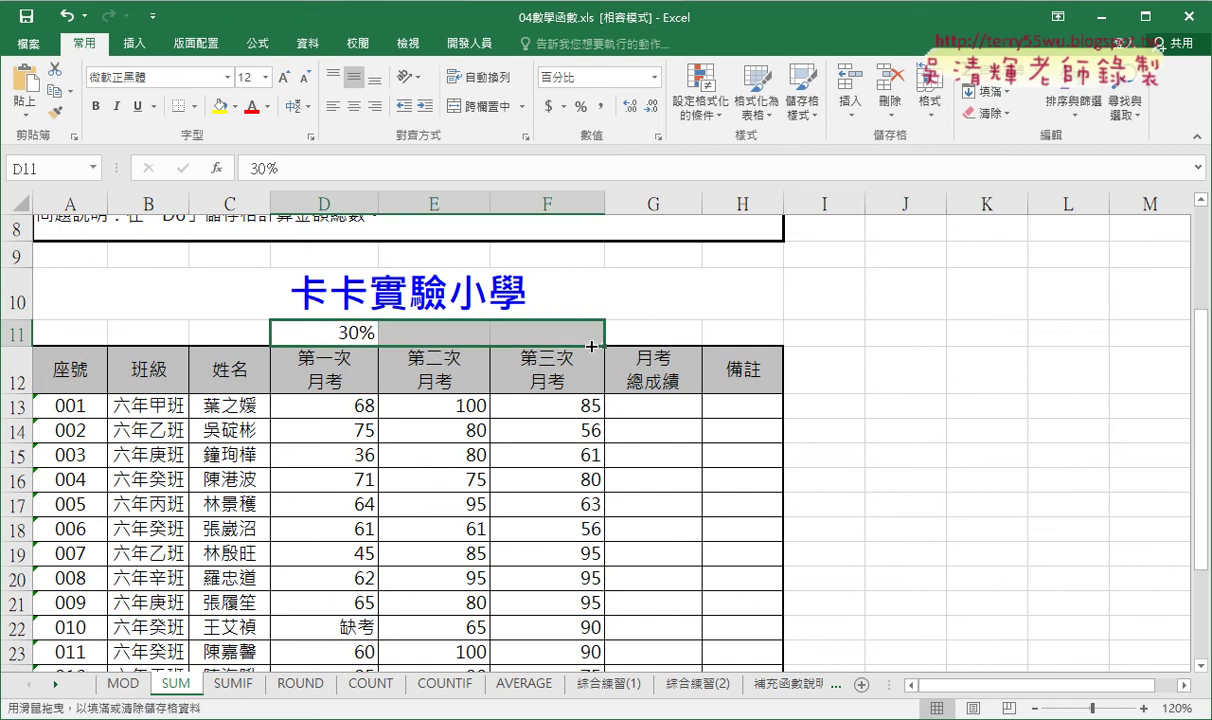
pyautogui.doubleClick(572, 335)
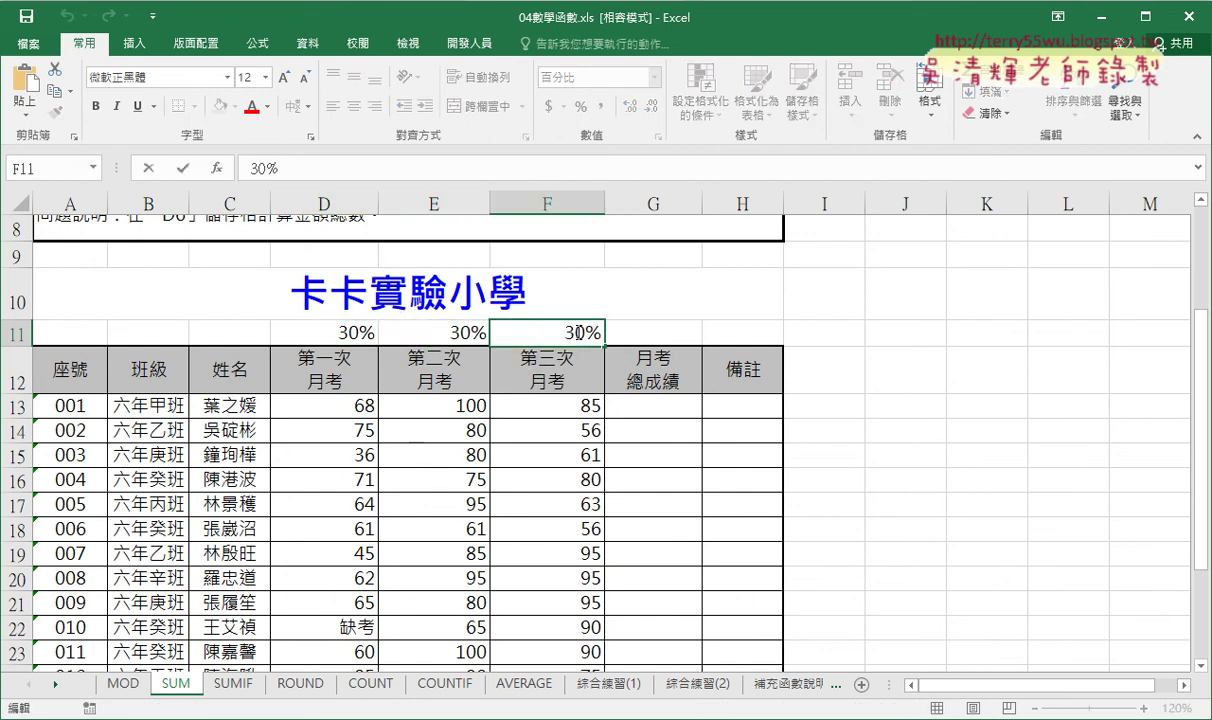
pyautogui.moveTo(560, 333); pyautogui.dragTo(620, 335)
pyautogui.write('40')
pyautogui.press('Return')
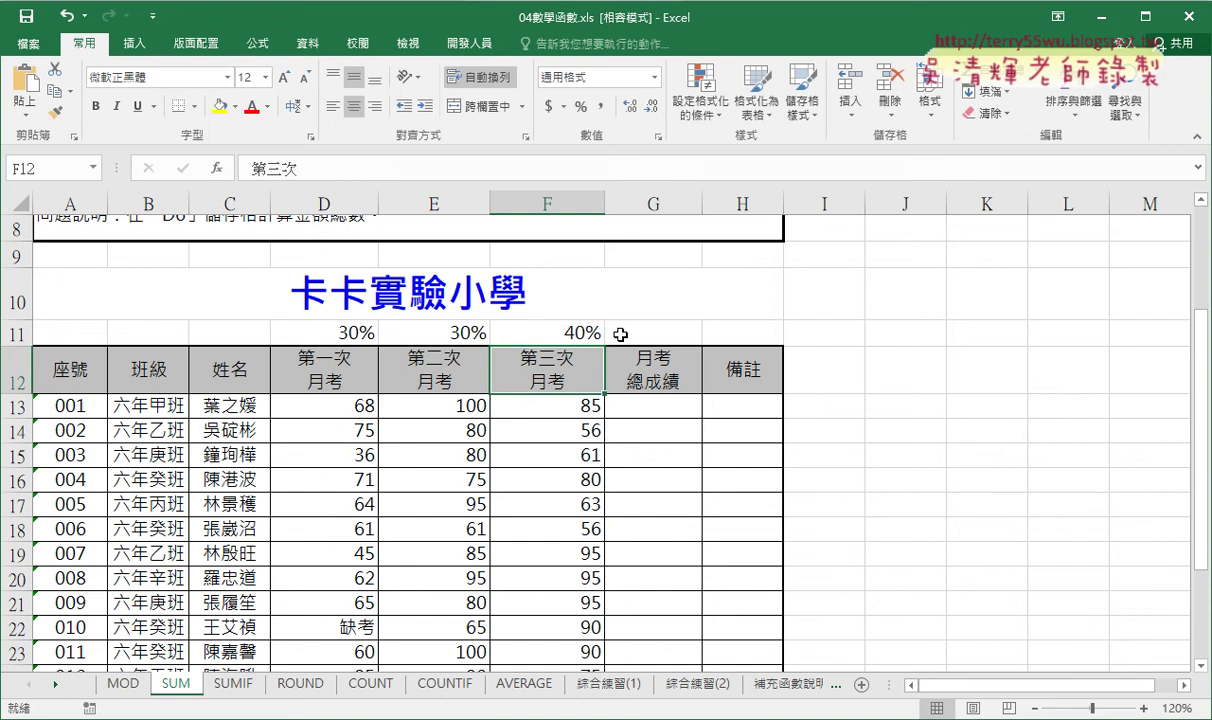
# Step: Select G13, then highlight the first student's three exam scores and the row-11 weights
pyautogui.click(653, 418)
pyautogui.scroll(-1, 653, 418)
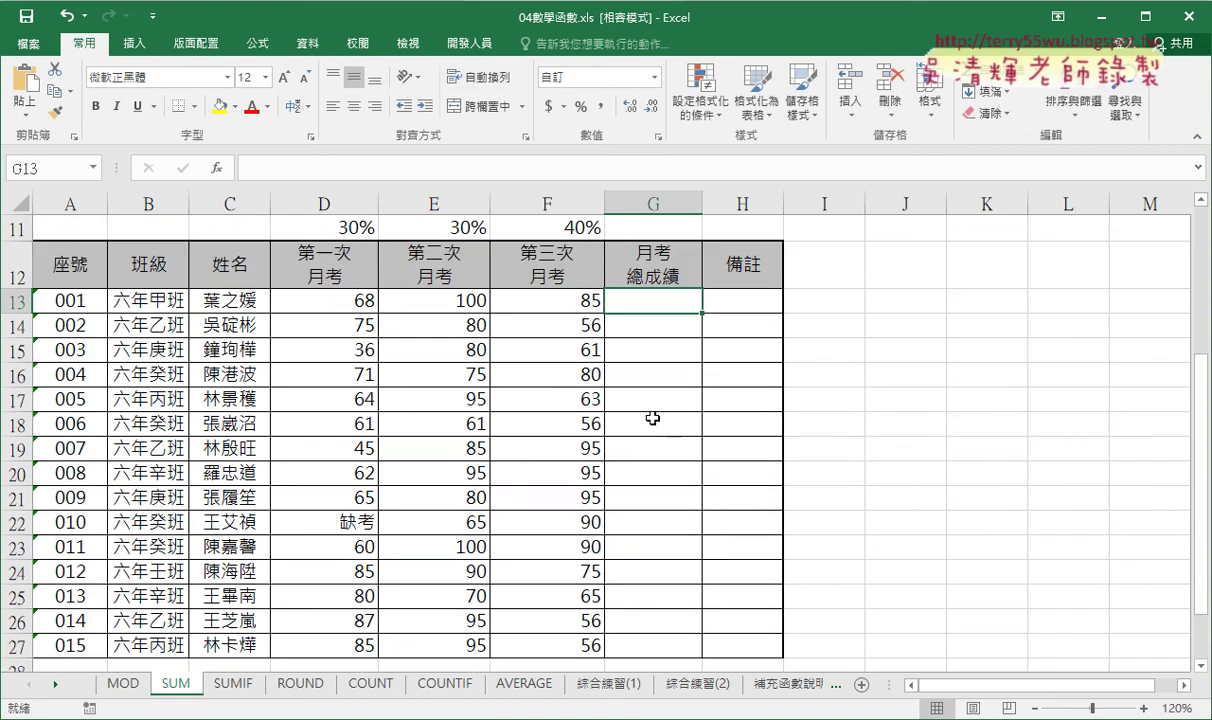
pyautogui.moveTo(329, 306); pyautogui.dragTo(533, 303)
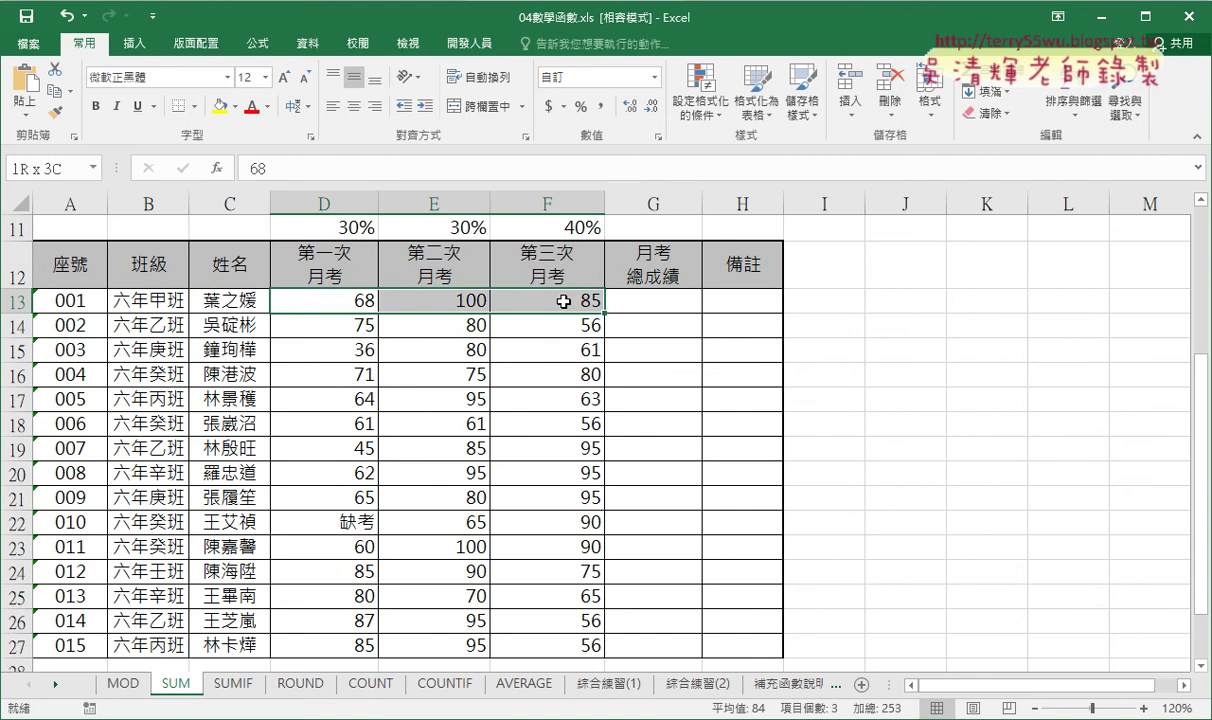
pyautogui.moveTo(354, 227); pyautogui.dragTo(573, 228)
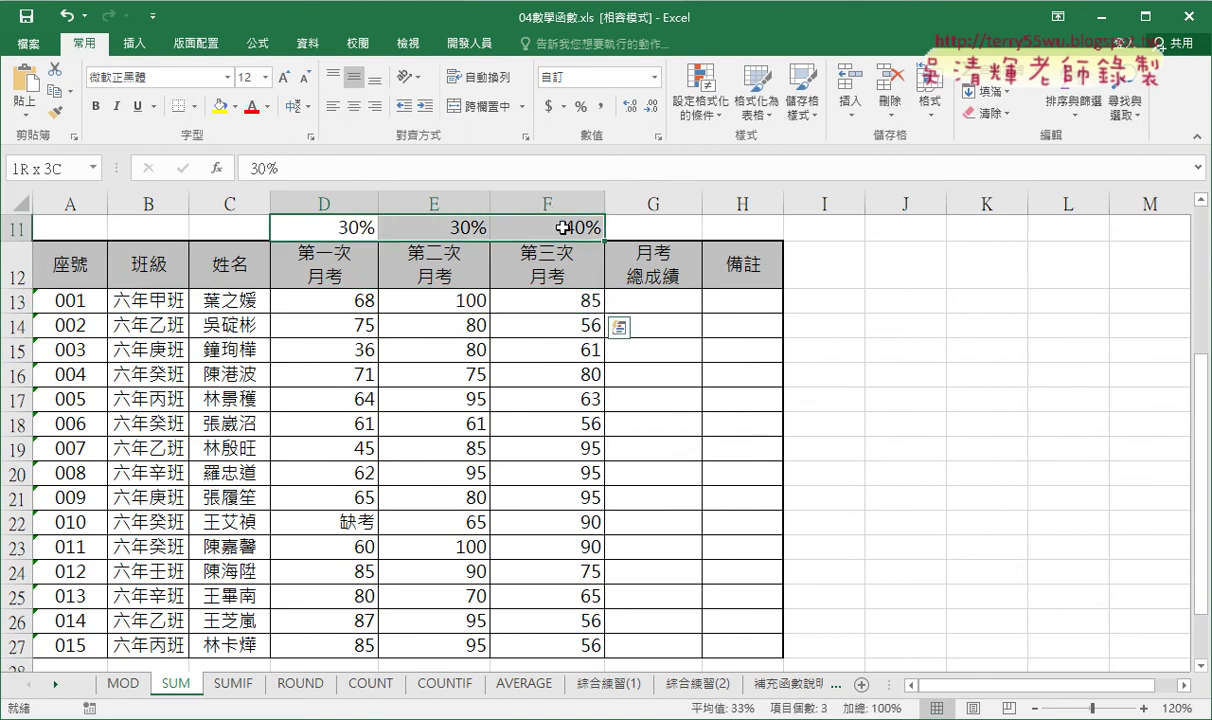
# Step: Start a new formula in G13 from the formula bar, removing a stray character
pyautogui.click(676, 310)
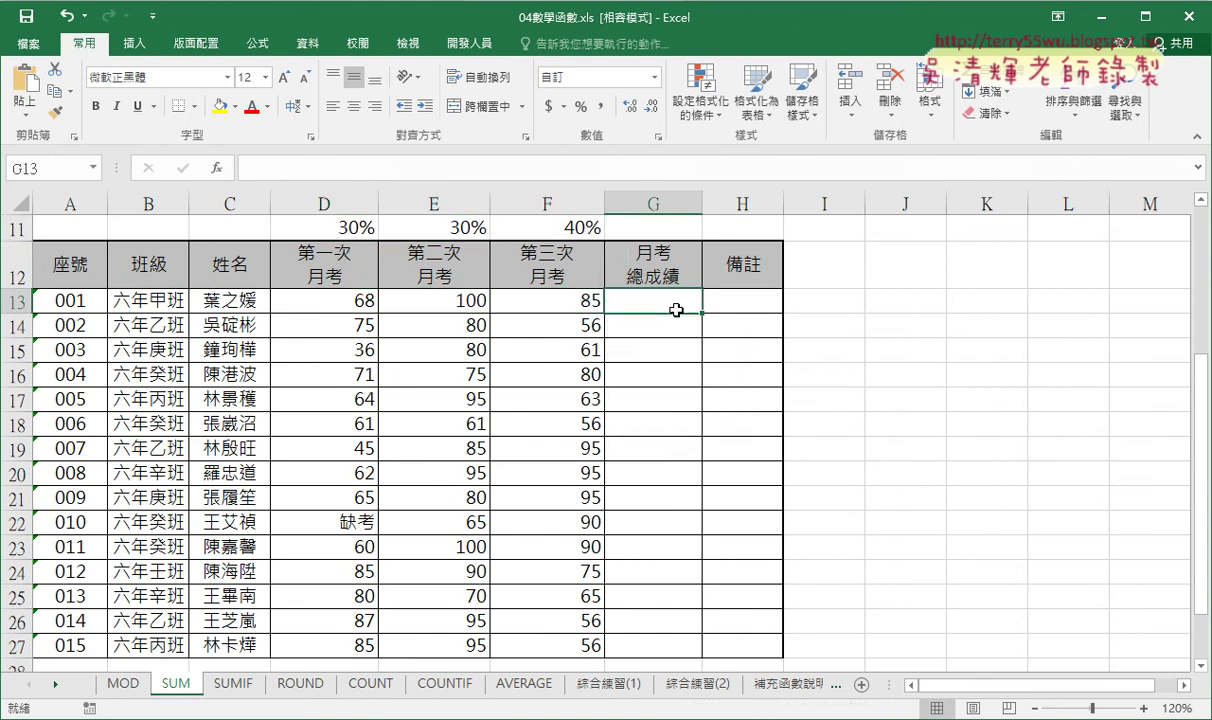
pyautogui.click(340, 167)
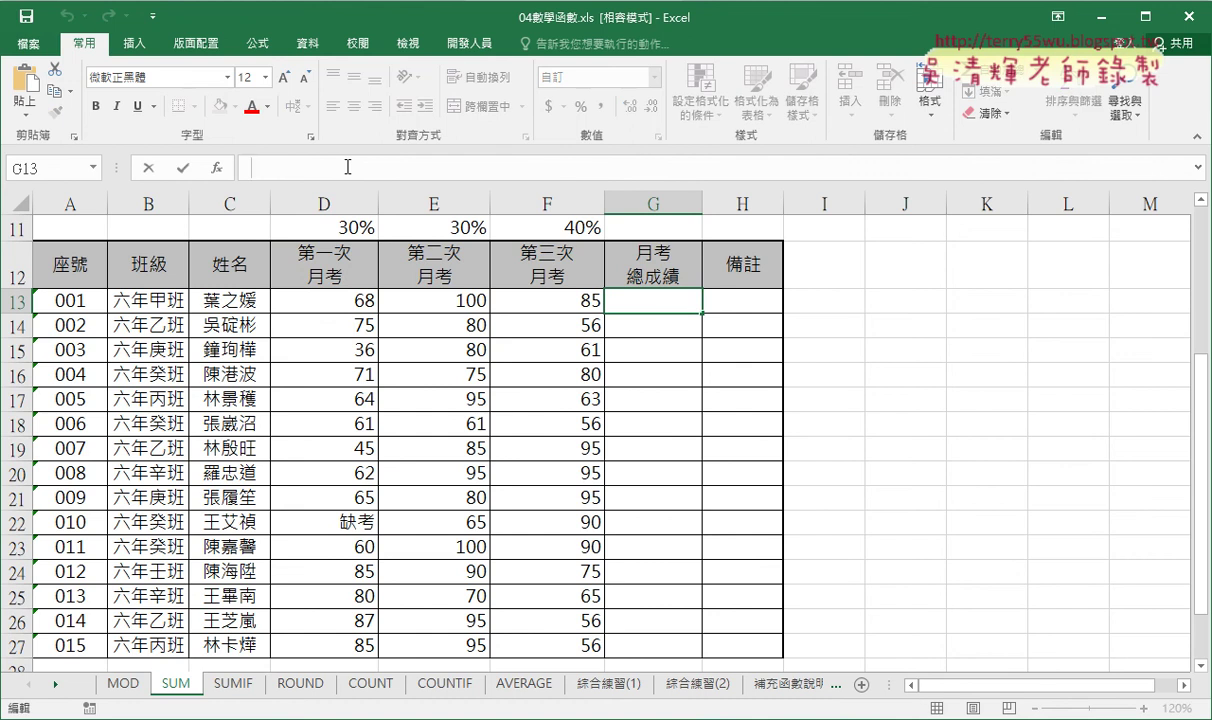
pyautogui.write('ㄦ')
pyautogui.press('BackSpace')
pyautogui.write('=')
# Step: Build =D13*D11+E13*E11+F13*F11 from cell clicks and commit it, giving 84
pyautogui.click(321, 295)
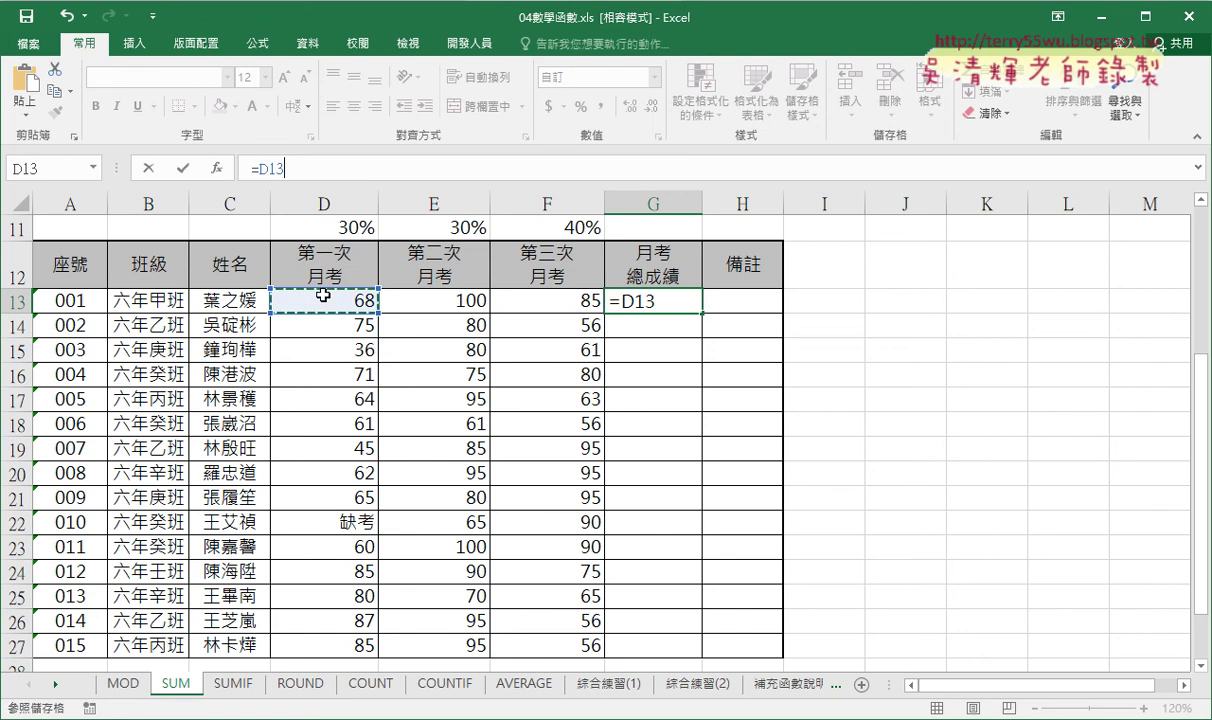
pyautogui.write('*')
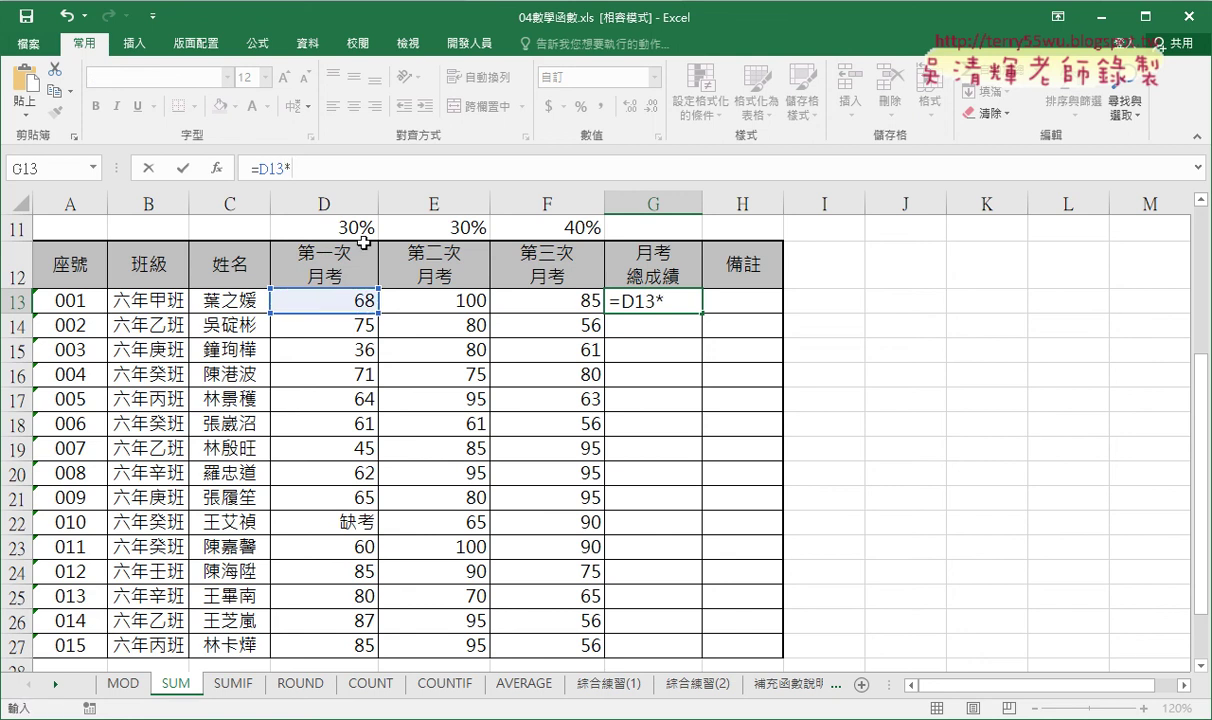
pyautogui.click(362, 230)
pyautogui.write('+')
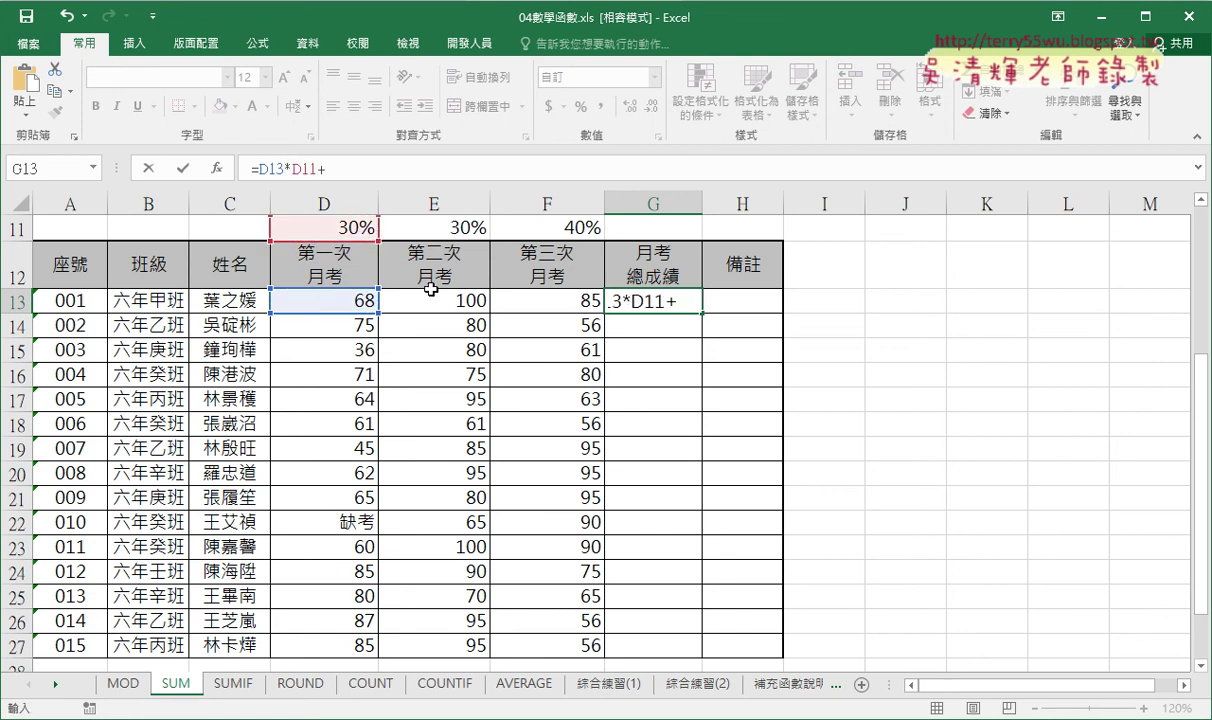
pyautogui.click(443, 301)
pyautogui.write('*')
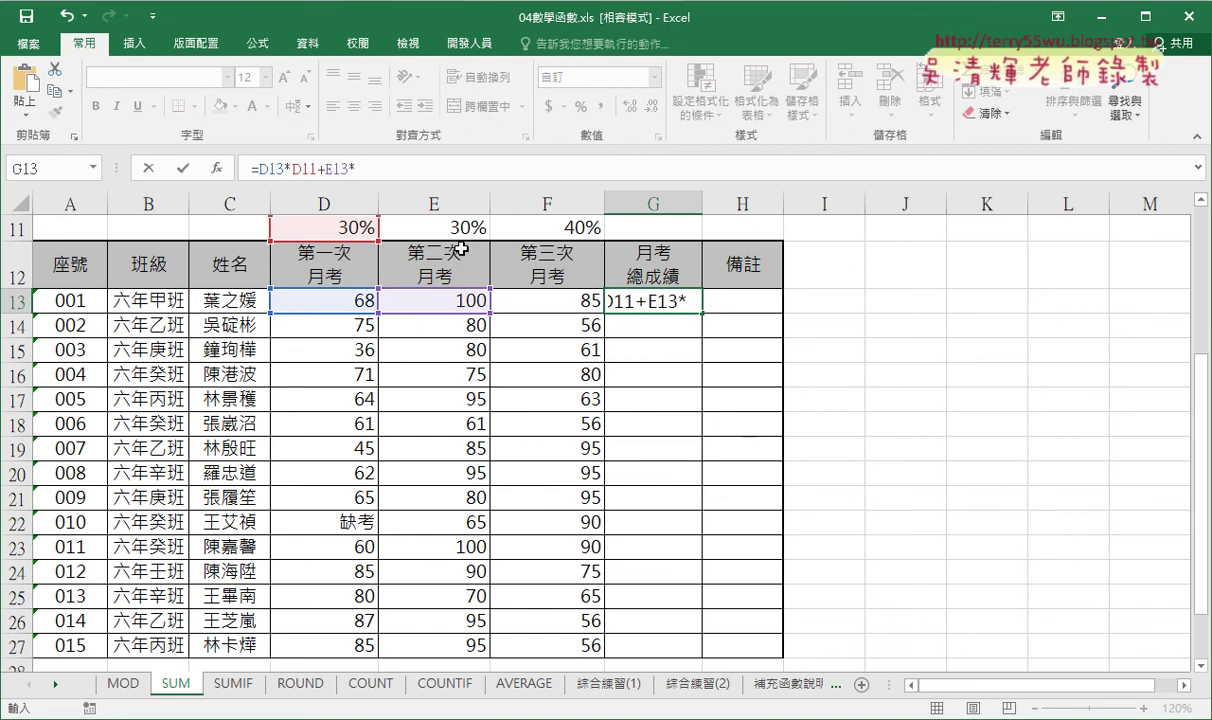
pyautogui.click(461, 230)
pyautogui.write('+')
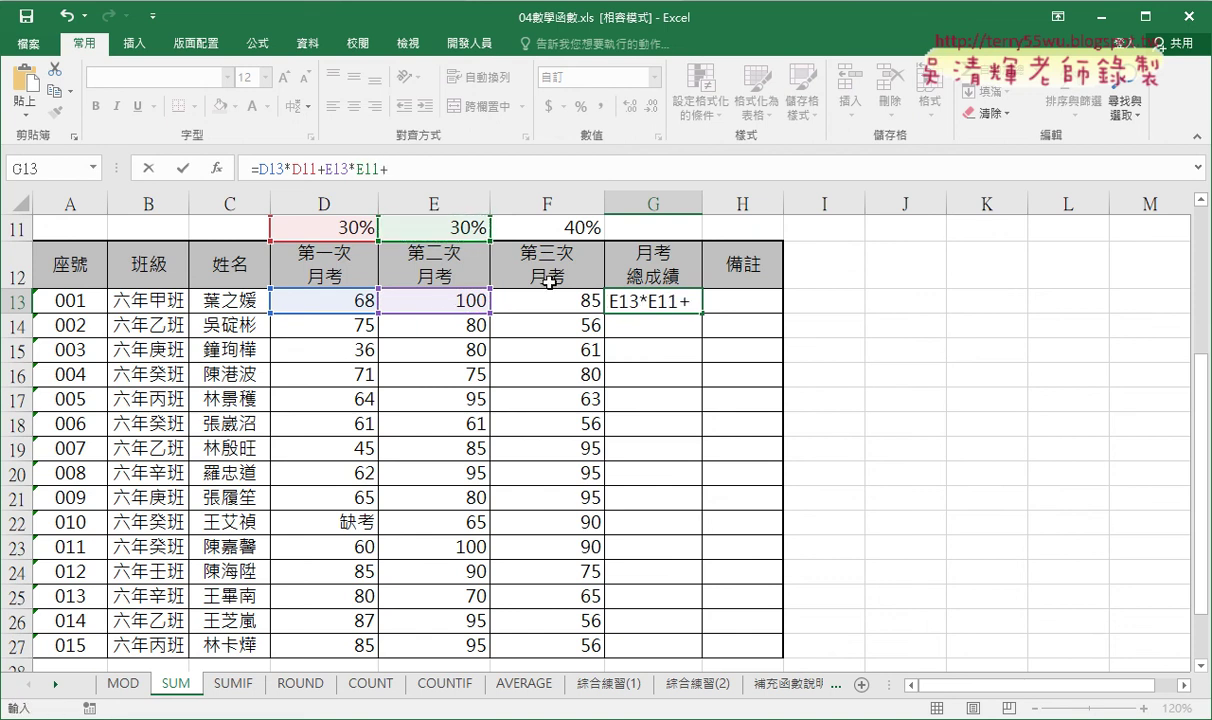
pyautogui.click(555, 295)
pyautogui.write('*')
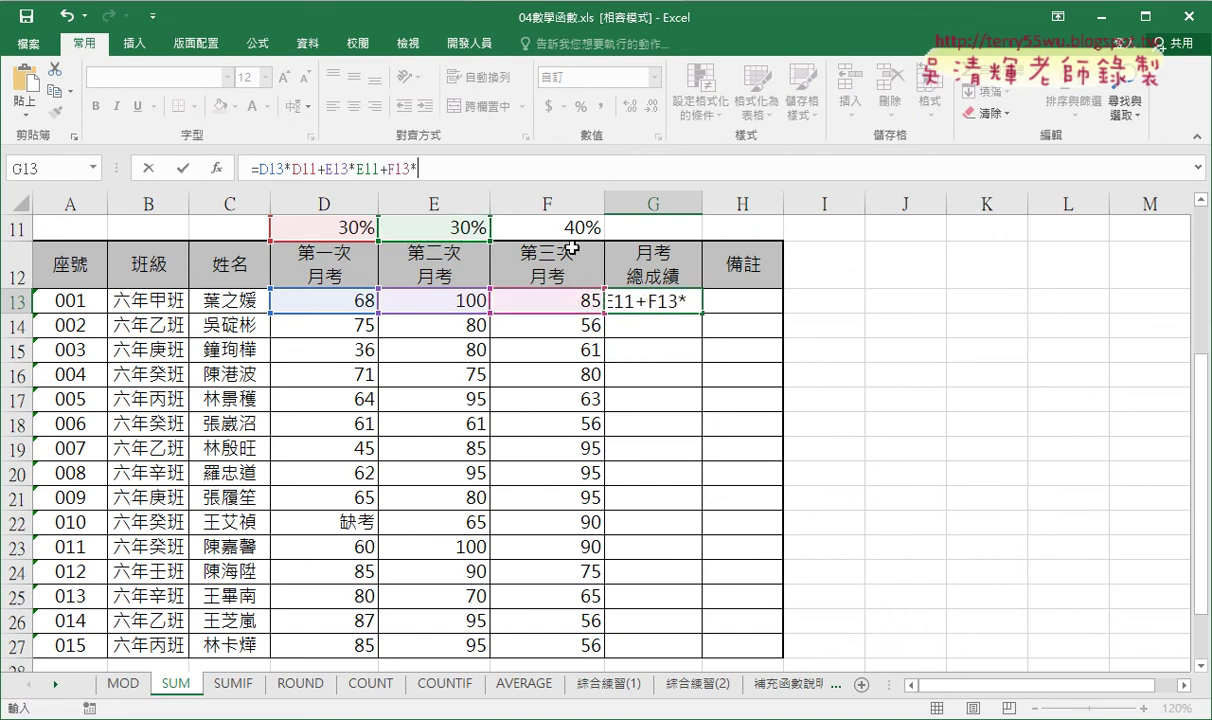
pyautogui.click(572, 228)
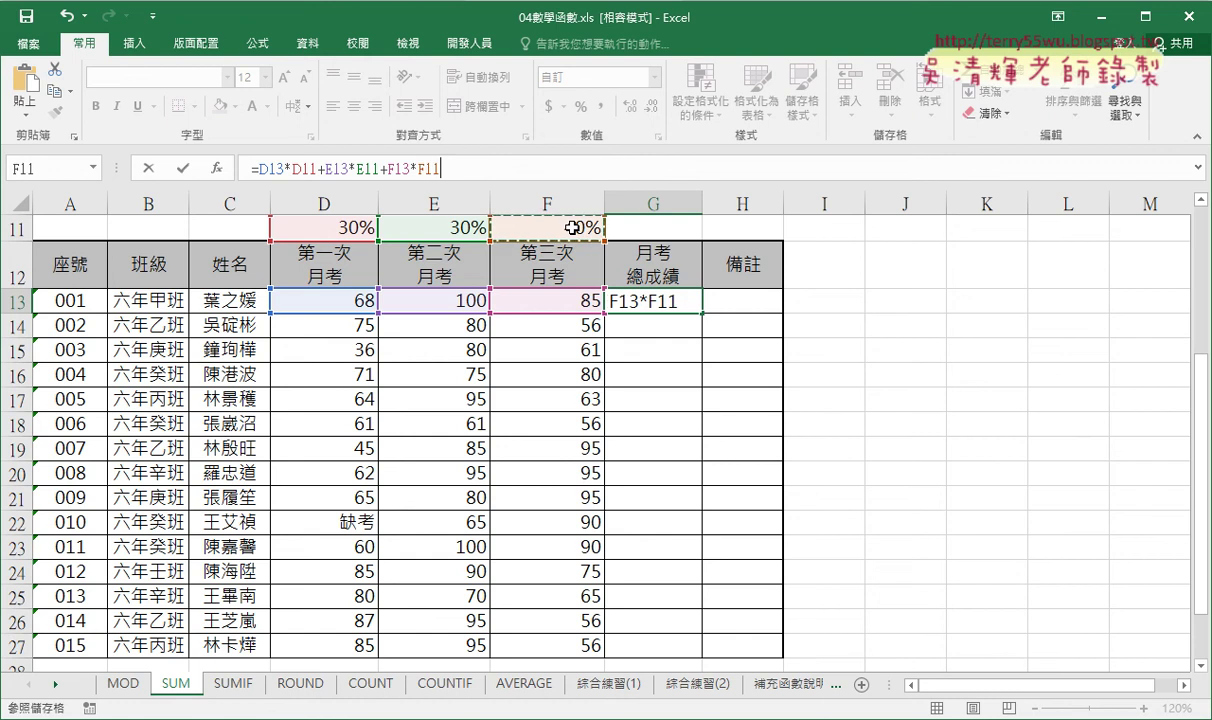
pyautogui.click(183, 170)
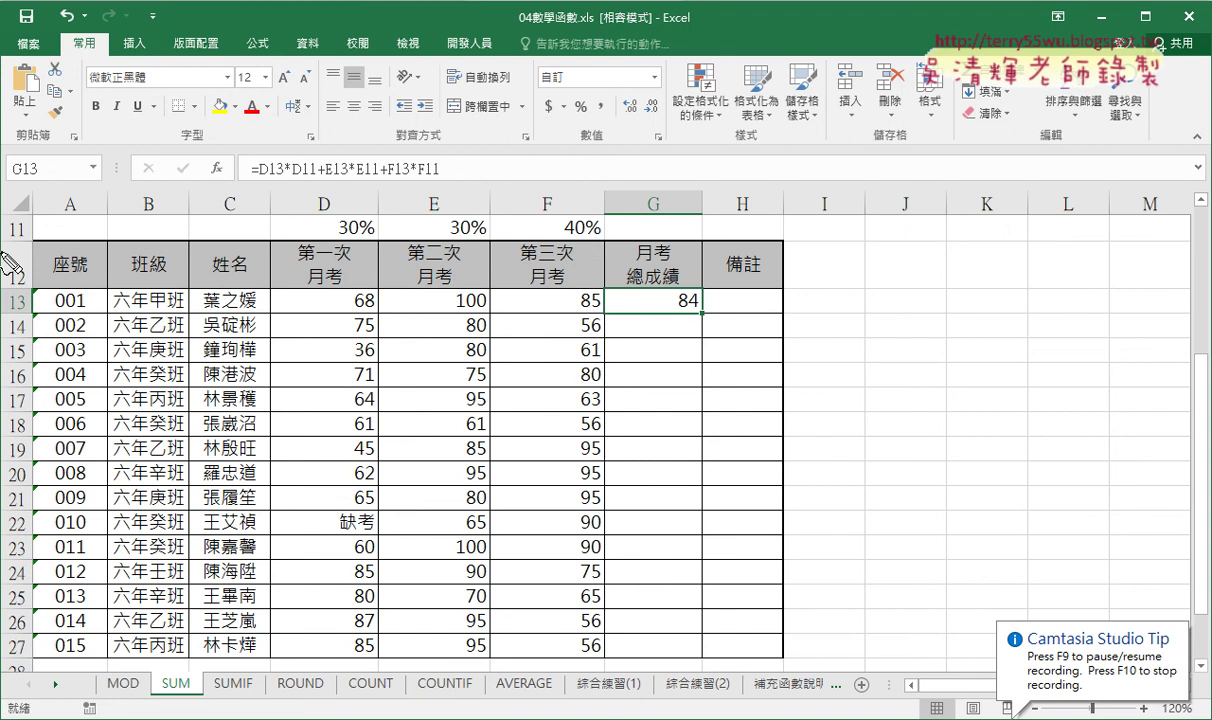
# Step: Draw annotation marks over the formula and weights, then clear them
pyautogui.moveTo(8, 250); pyautogui.dragTo(20, 245)
pyautogui.moveTo(315, 211); pyautogui.dragTo(316, 244)
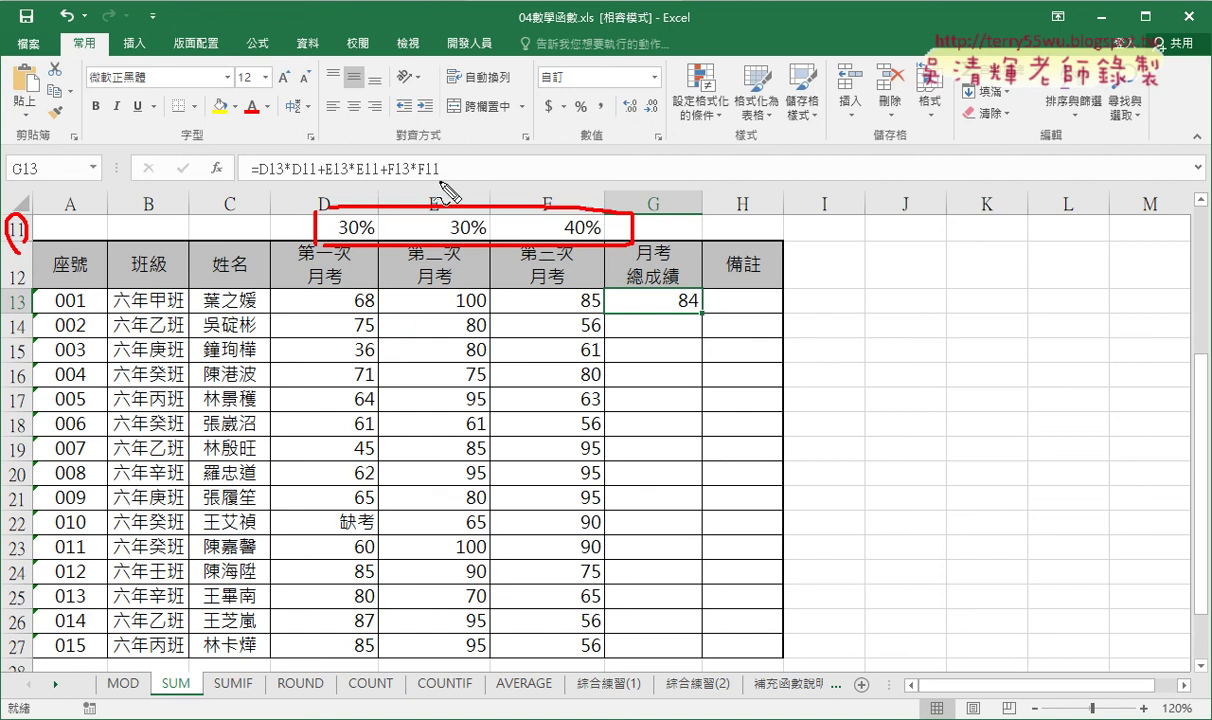
pyautogui.moveTo(438, 182); pyautogui.dragTo(425, 182)
pyautogui.moveTo(365, 182); pyautogui.dragTo(378, 182)
pyautogui.moveTo(305, 179); pyautogui.dragTo(318, 179)
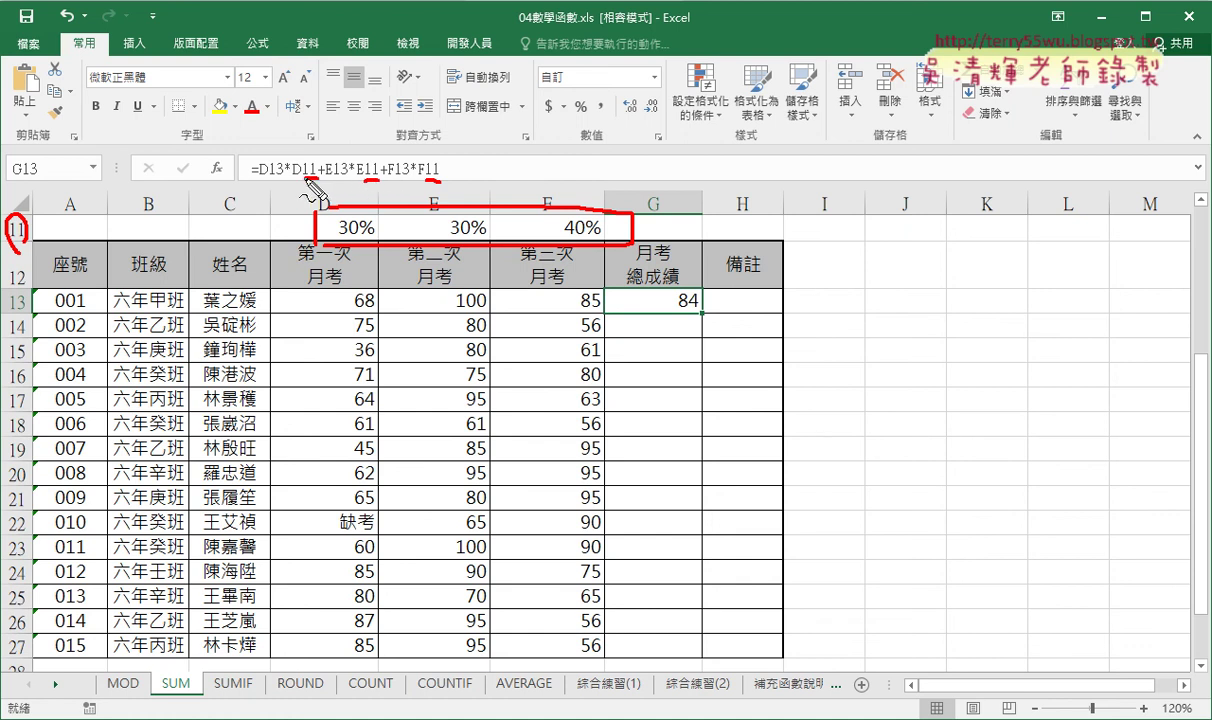
pyautogui.press('Escape')
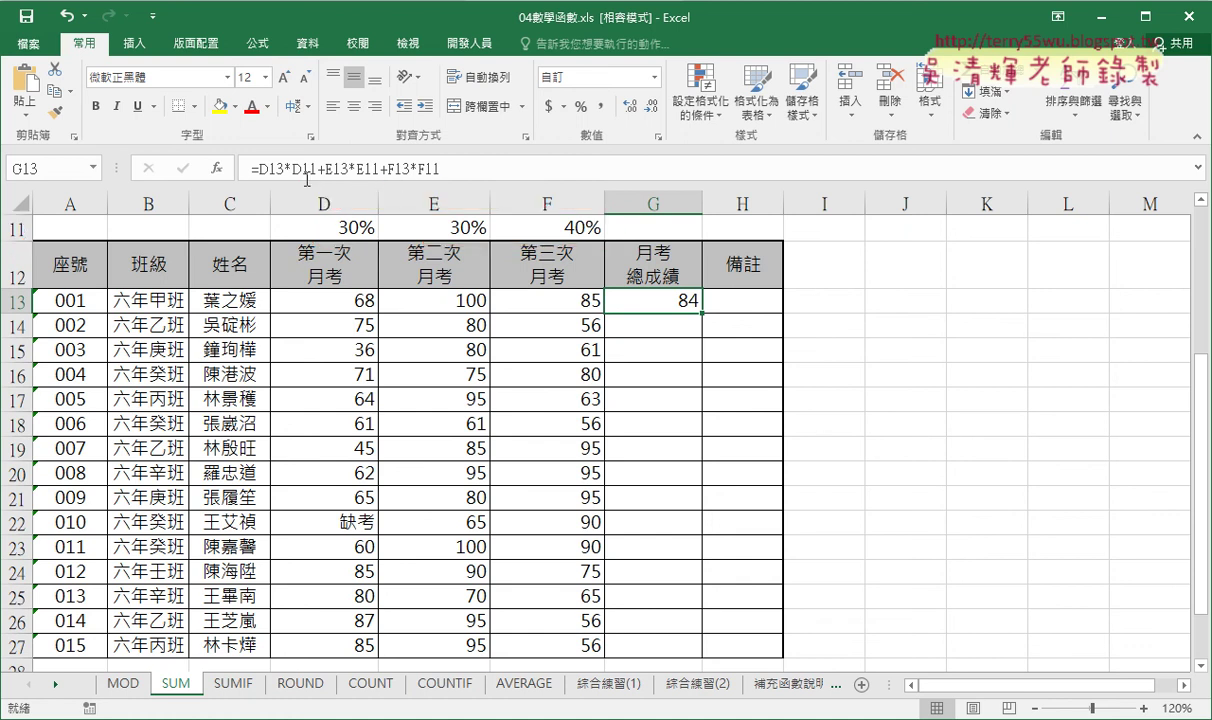
# Step: Fill G13's formula down to G27, check G14's #VALUE! result, and reopen G13's formula
pyautogui.doubleClick(704, 313)
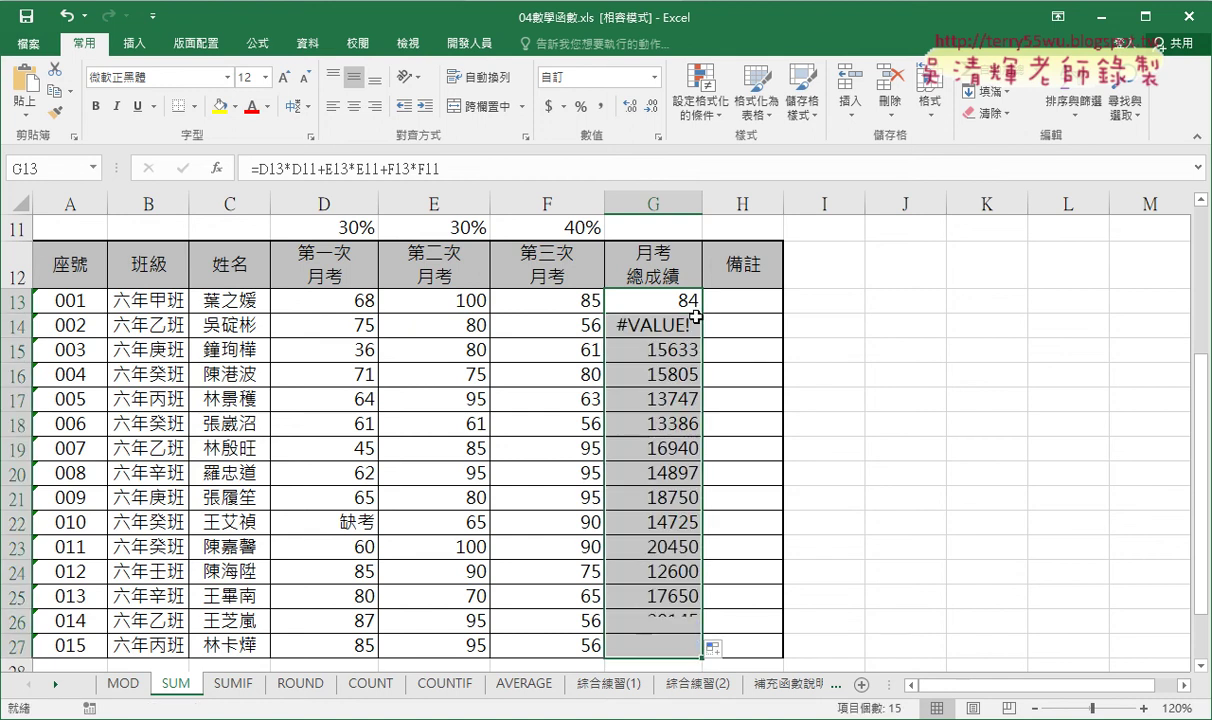
pyautogui.click(628, 325)
pyautogui.click(662, 303)
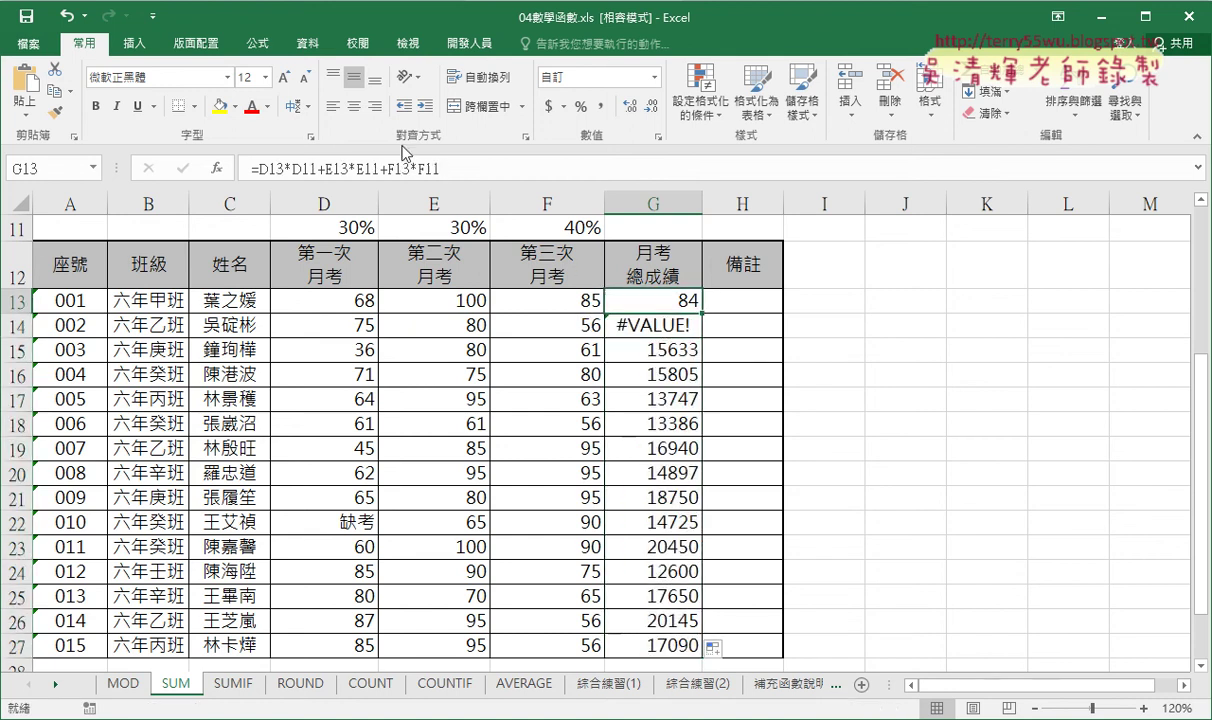
pyautogui.click(404, 160)
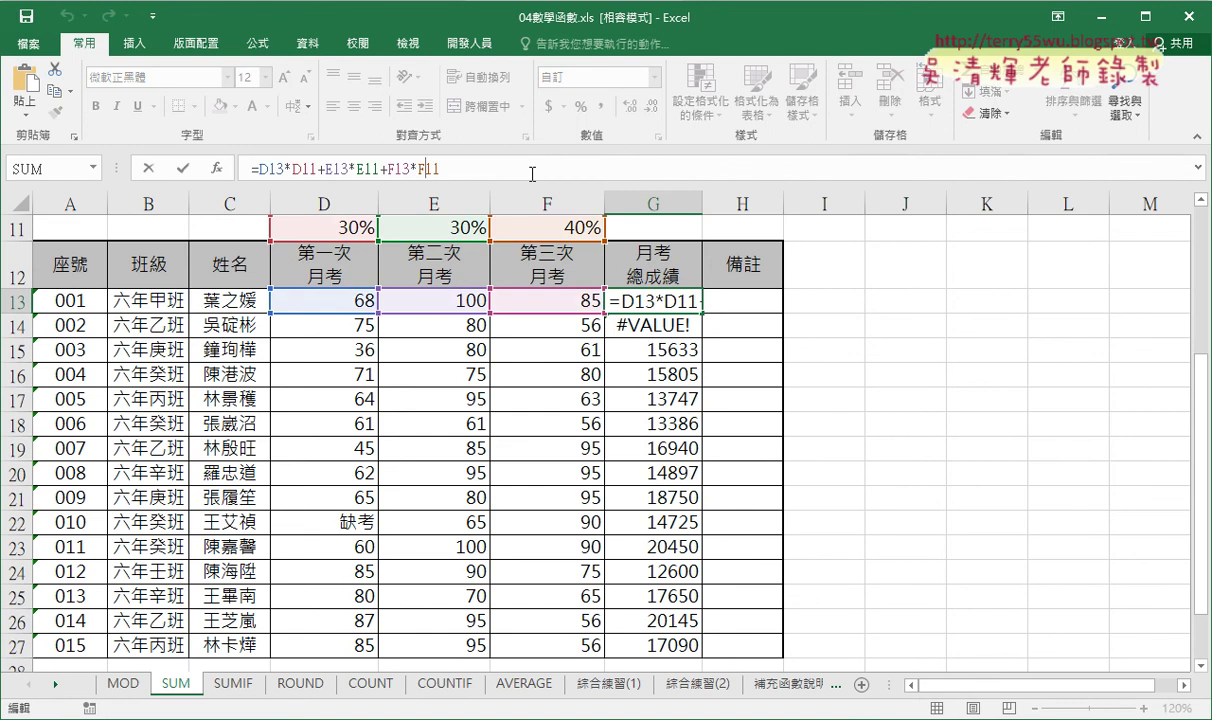
# Step: Change G13's formula to =D13*D$11+E13*E$11+F13*F$11, still giving 84
pyautogui.write('$')
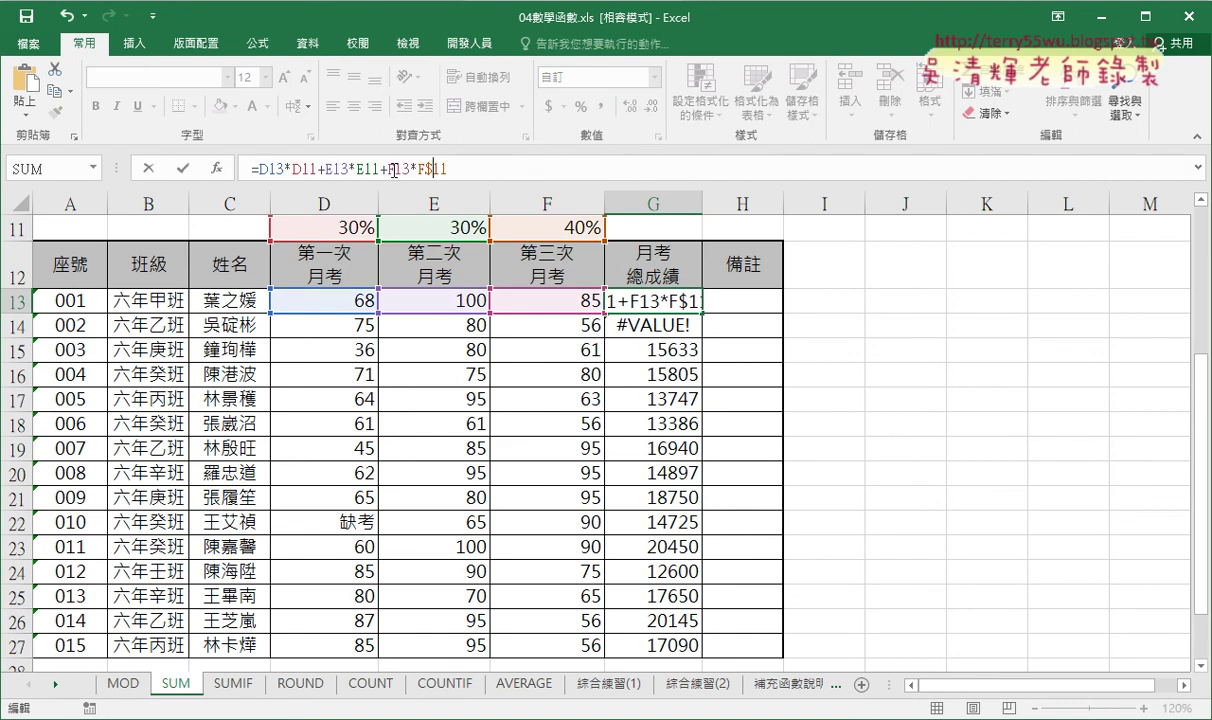
pyautogui.click(349, 169)
pyautogui.write('$')
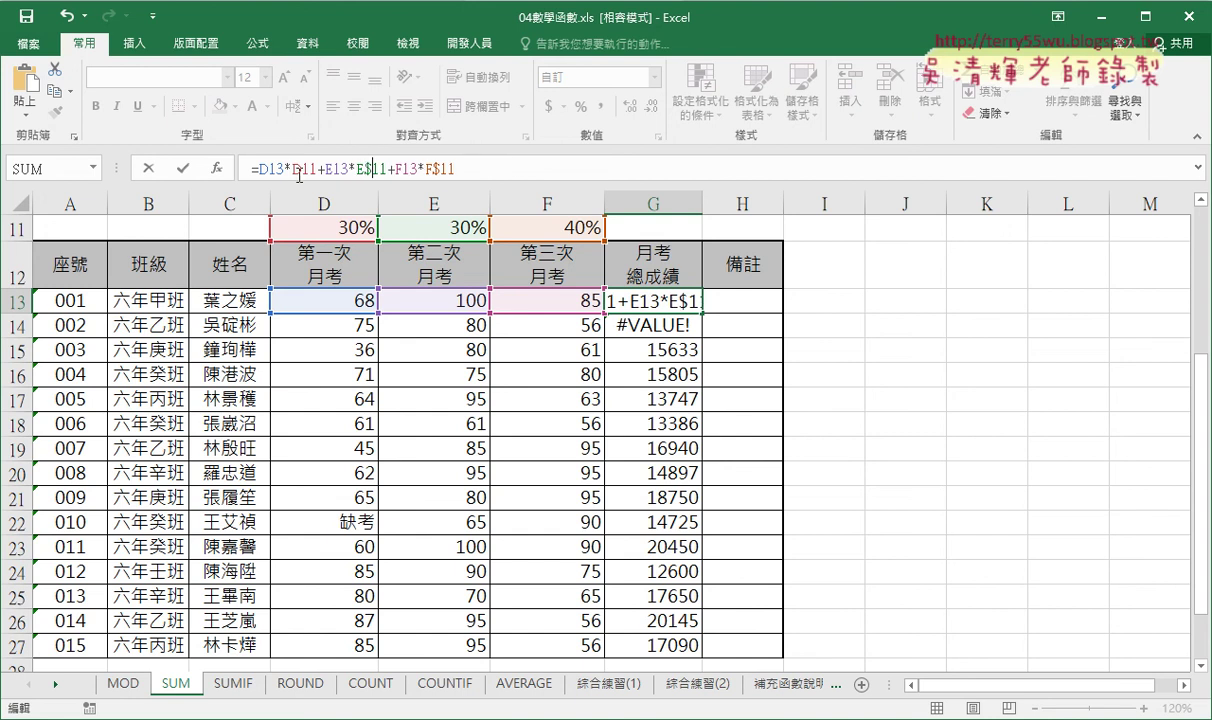
pyautogui.press('Left')
pyautogui.press('Left')
pyautogui.press('Left')
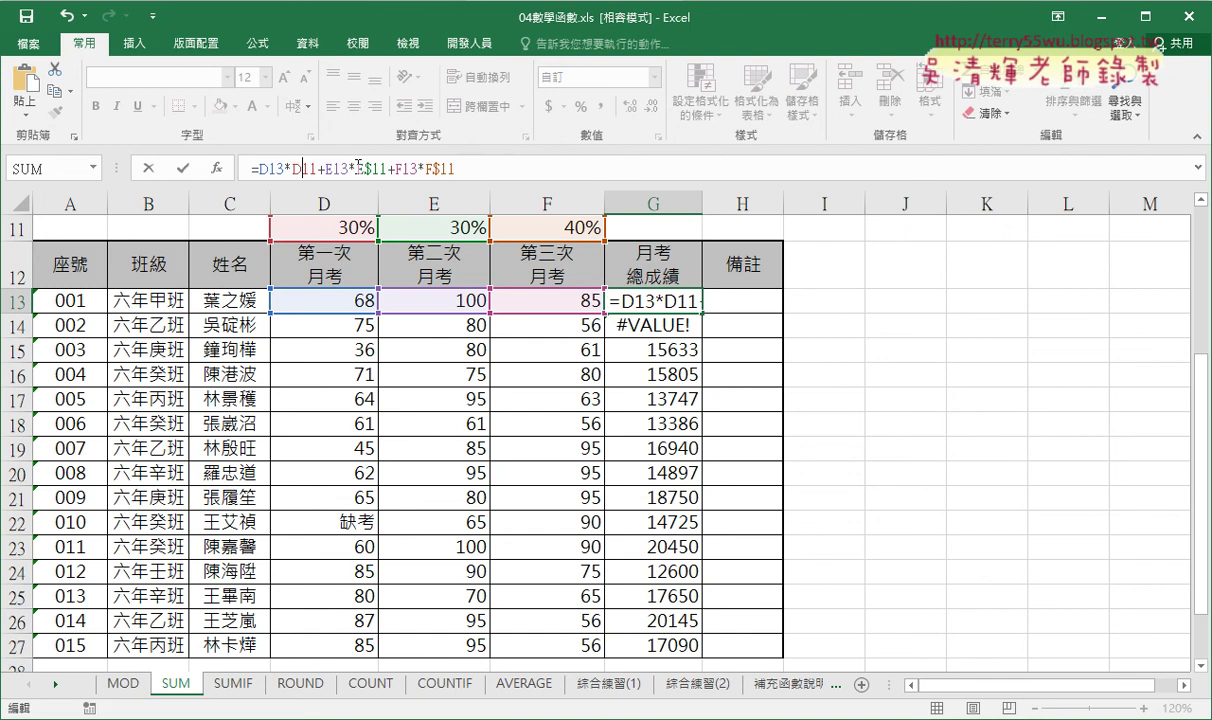
pyautogui.write('$')
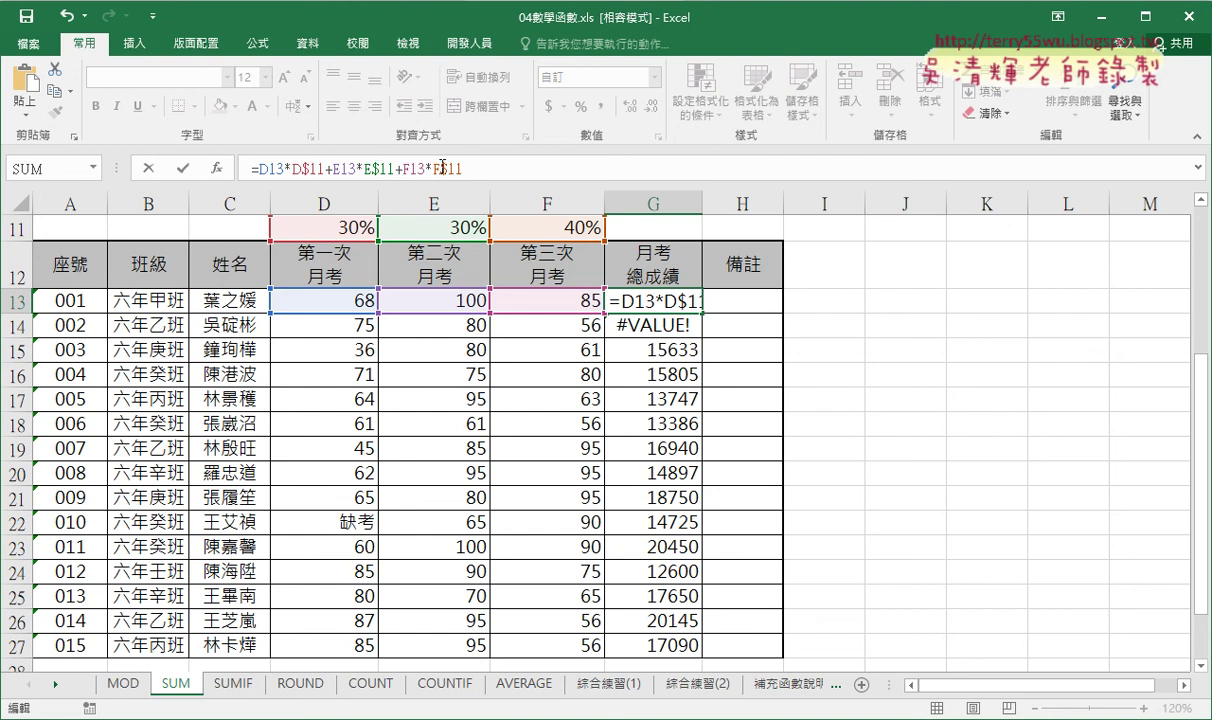
pyautogui.click(440, 168)
pyautogui.press('BackSpace')
pyautogui.write('F')
pyautogui.moveTo(443, 169); pyautogui.dragTo(464, 168)
pyautogui.click(181, 168)
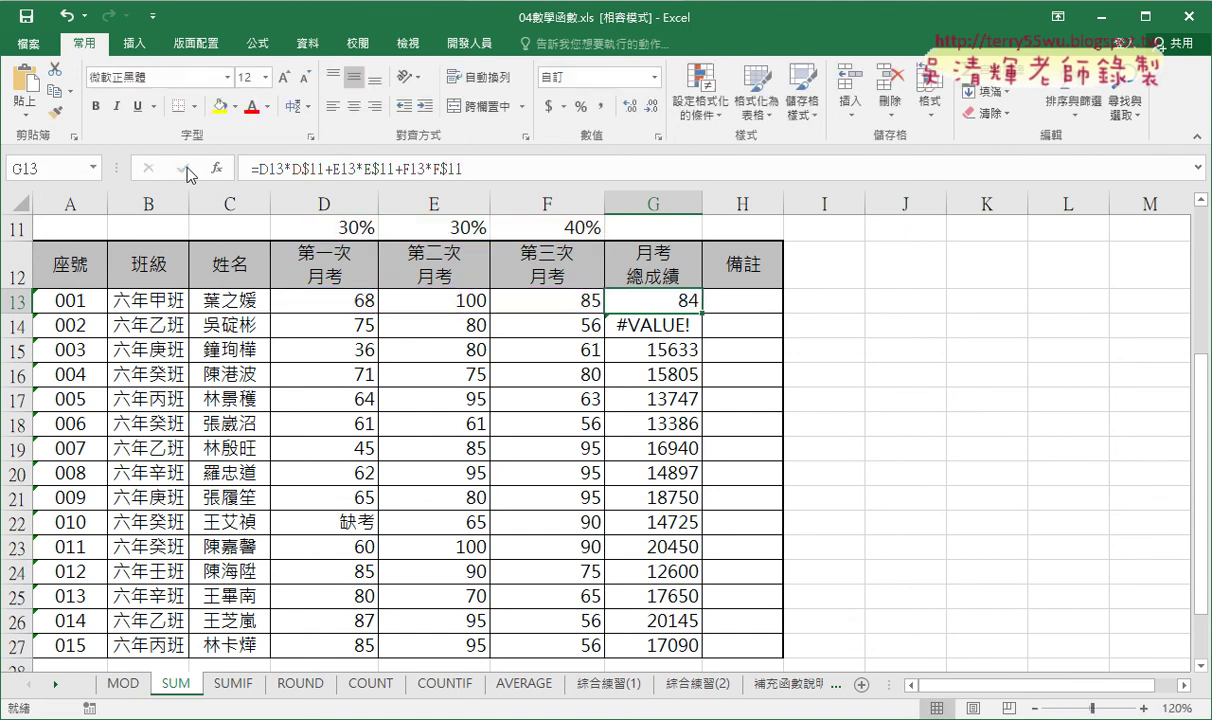
# Step: Fill the locked-weight formula down to G27 for totals like 69, 59, 76, then recheck G13's references
pyautogui.doubleClick(702, 313)
pyautogui.click(686, 329)
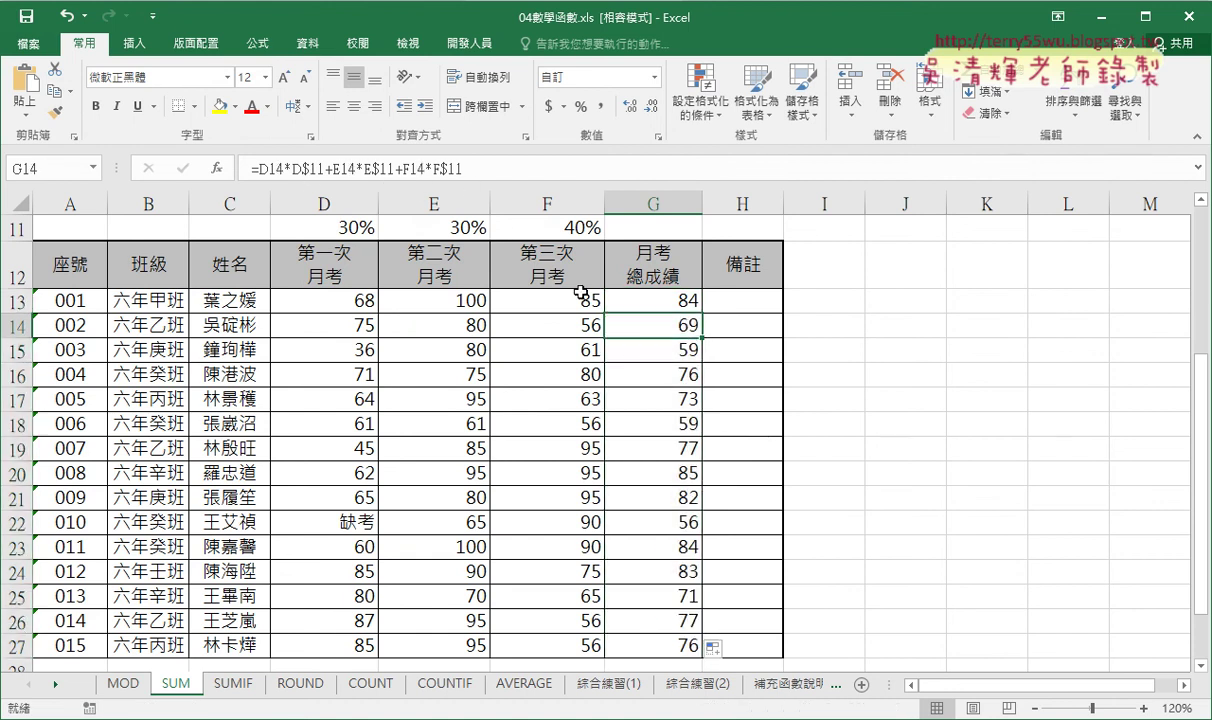
pyautogui.moveTo(345, 228); pyautogui.dragTo(555, 228)
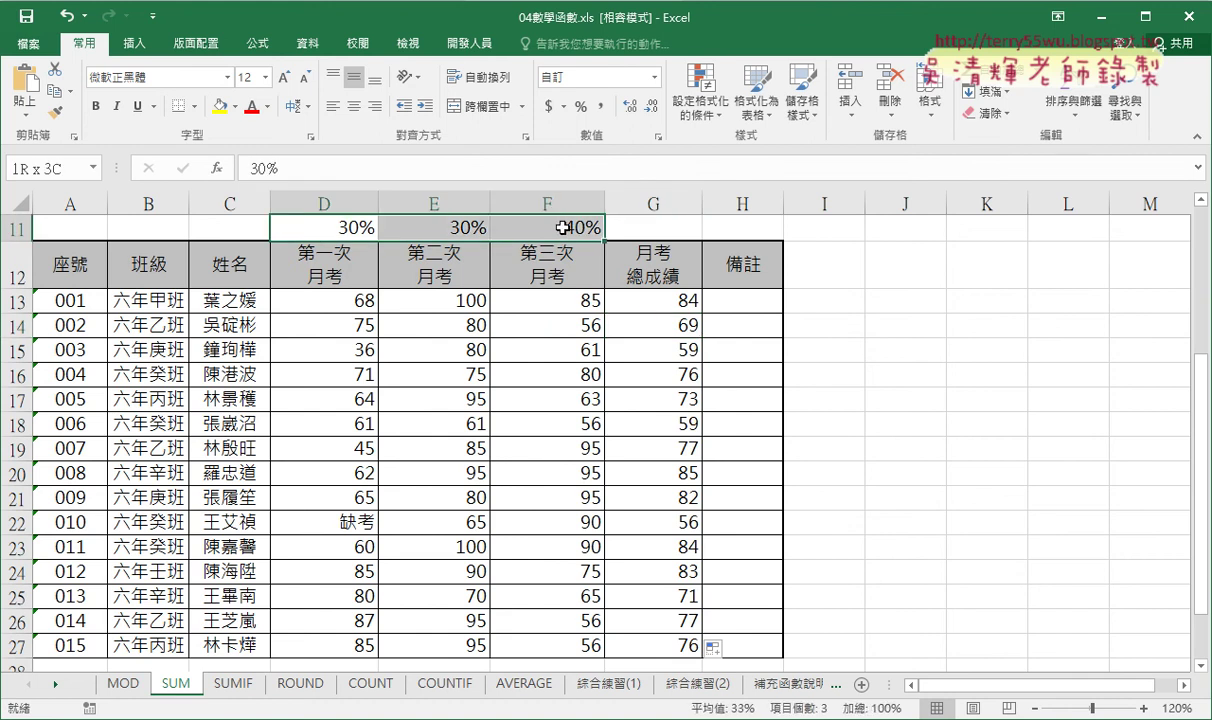
pyautogui.click(675, 299)
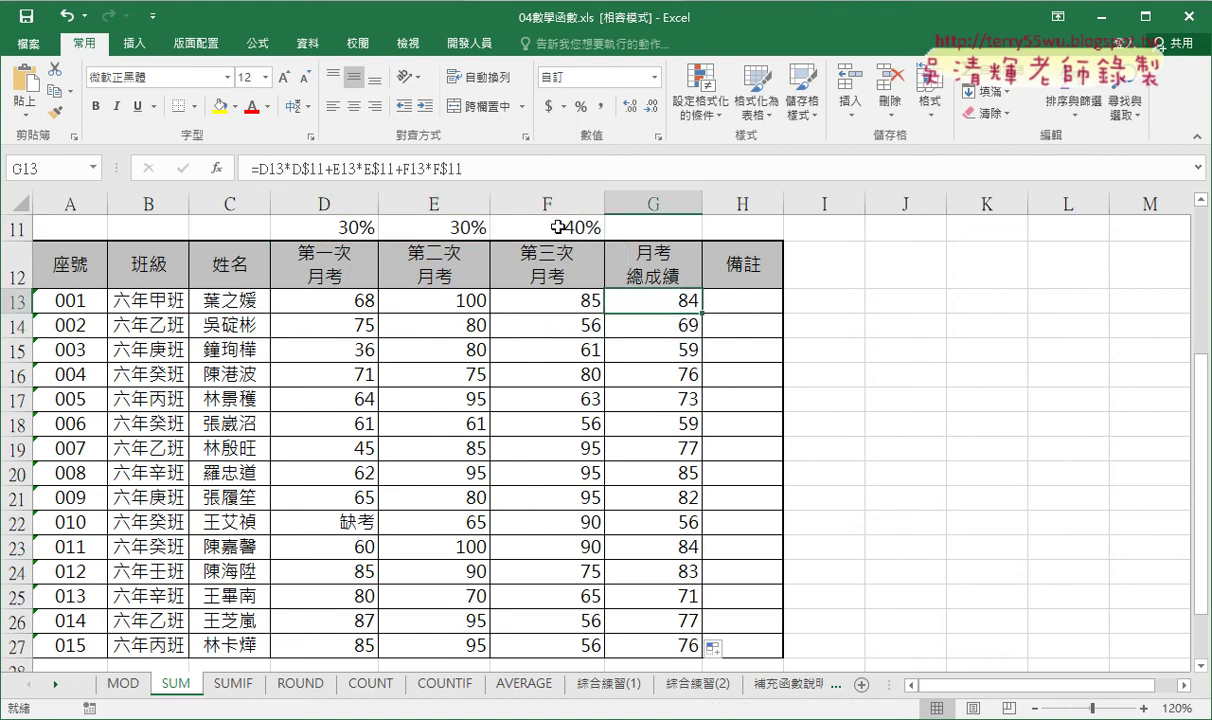
pyautogui.doubleClick(452, 168)
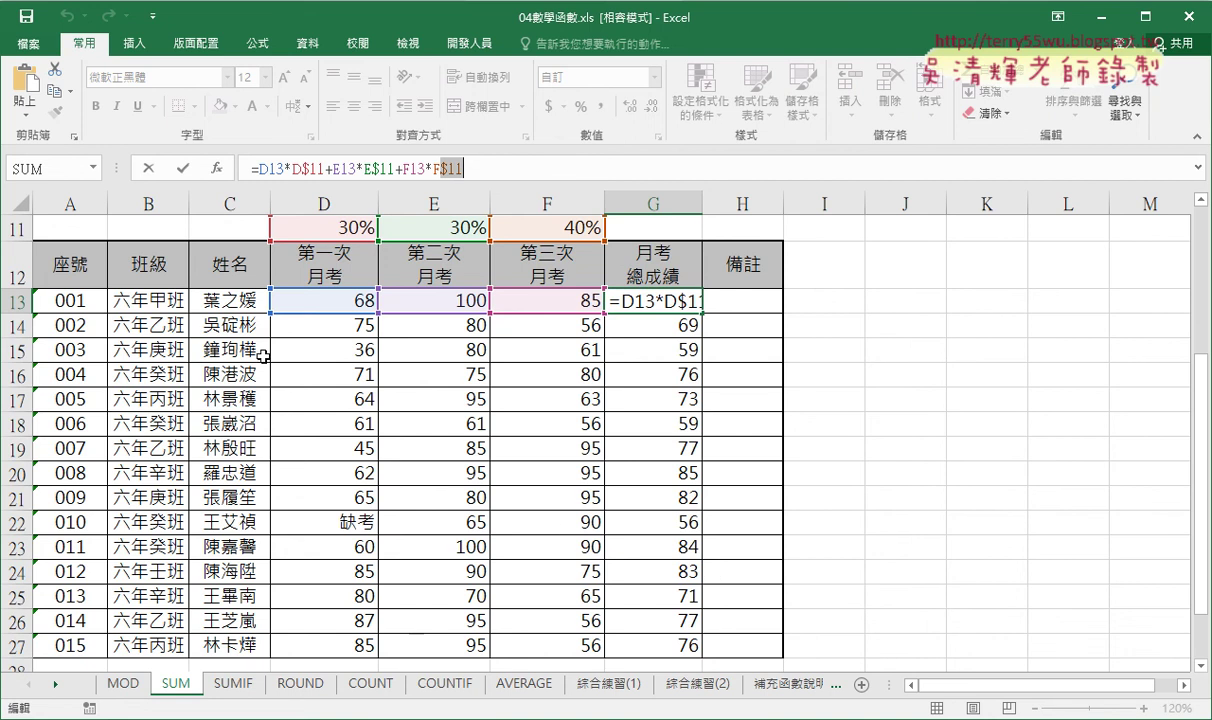
pyautogui.click(180, 168)
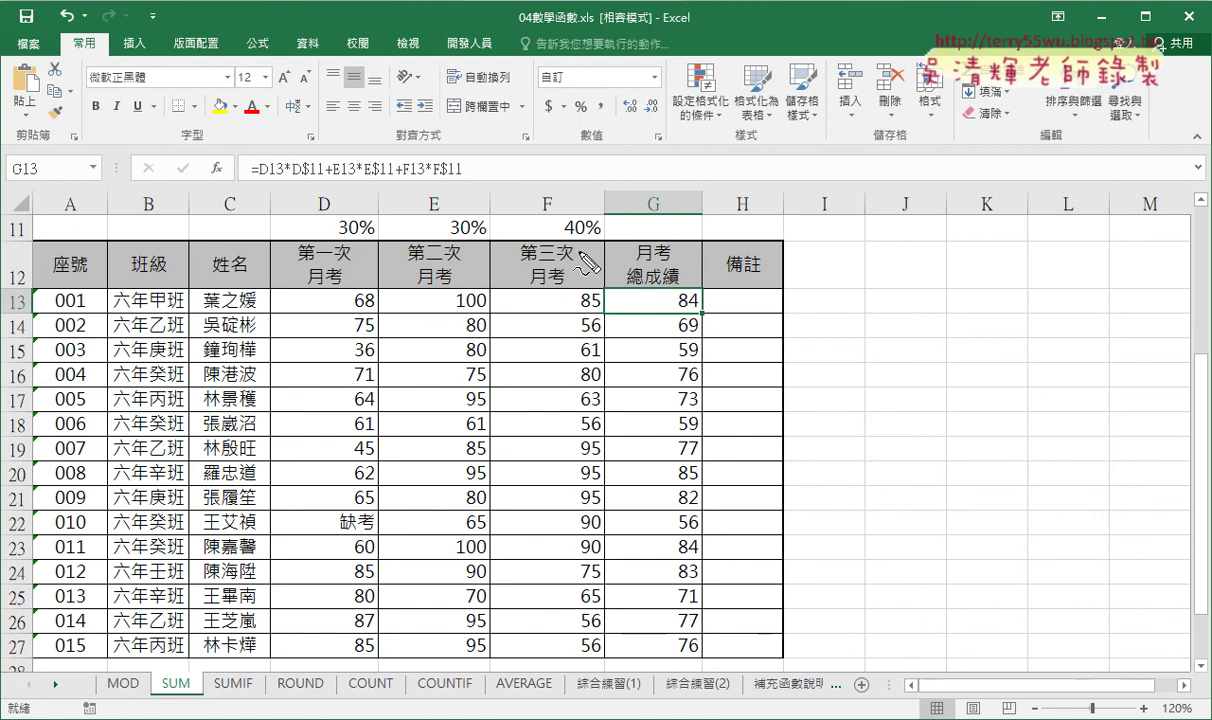
# Step: Annotate the weights, row-13 scores and H13, then open Insert Function for H13
pyautogui.moveTo(575, 240); pyautogui.dragTo(600, 232)
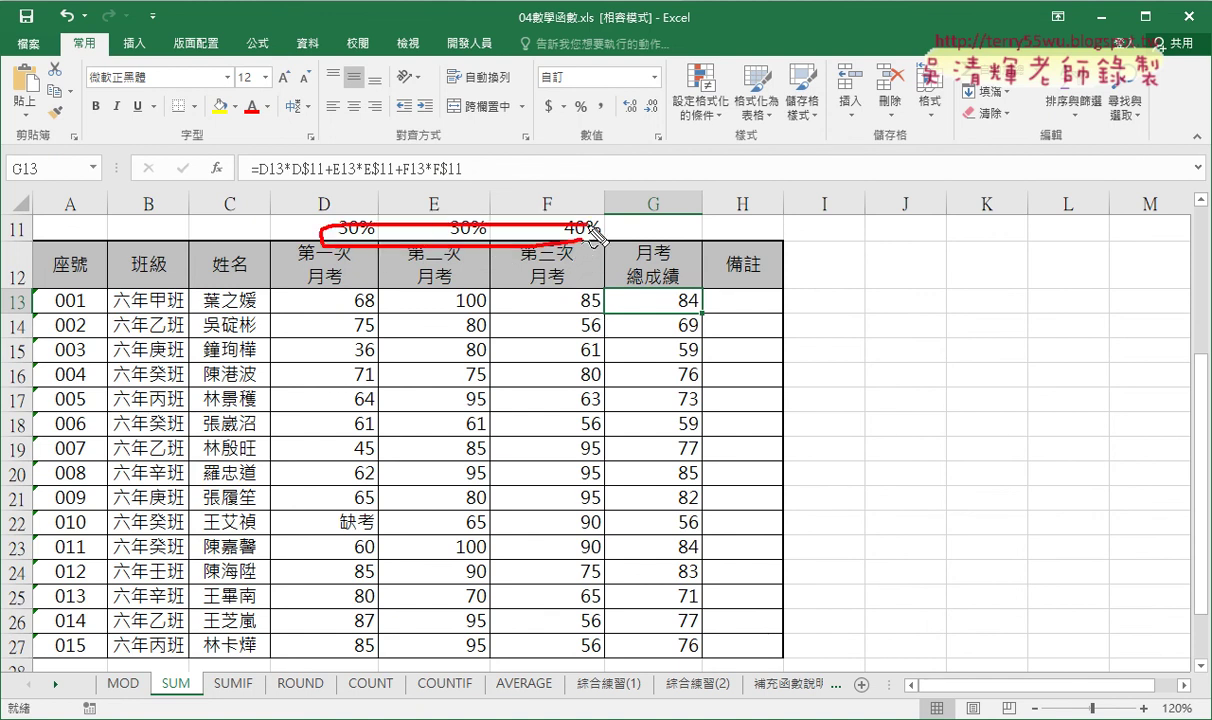
pyautogui.moveTo(585, 311)
pyautogui.mouseDown()
pyautogui.moveTo(352, 318)
pyautogui.moveTo(540, 286)
pyautogui.moveTo(586, 302)
pyautogui.mouseUp()
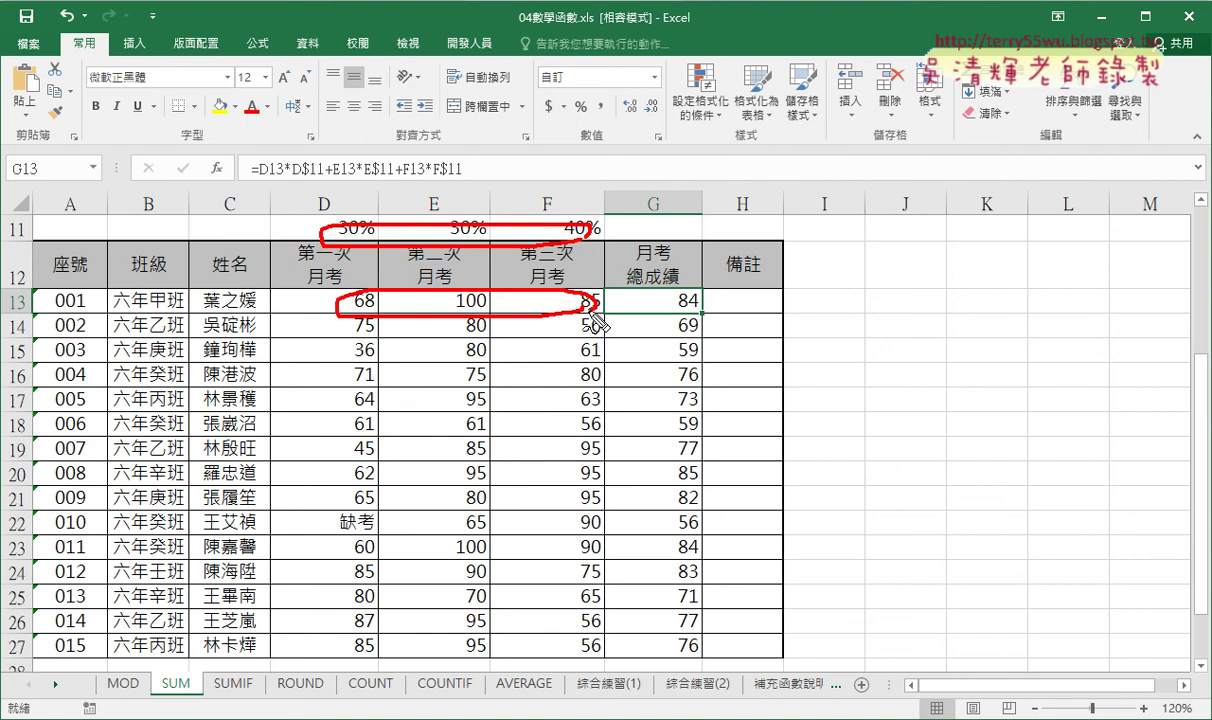
pyautogui.moveTo(762, 311); pyautogui.dragTo(727, 311)
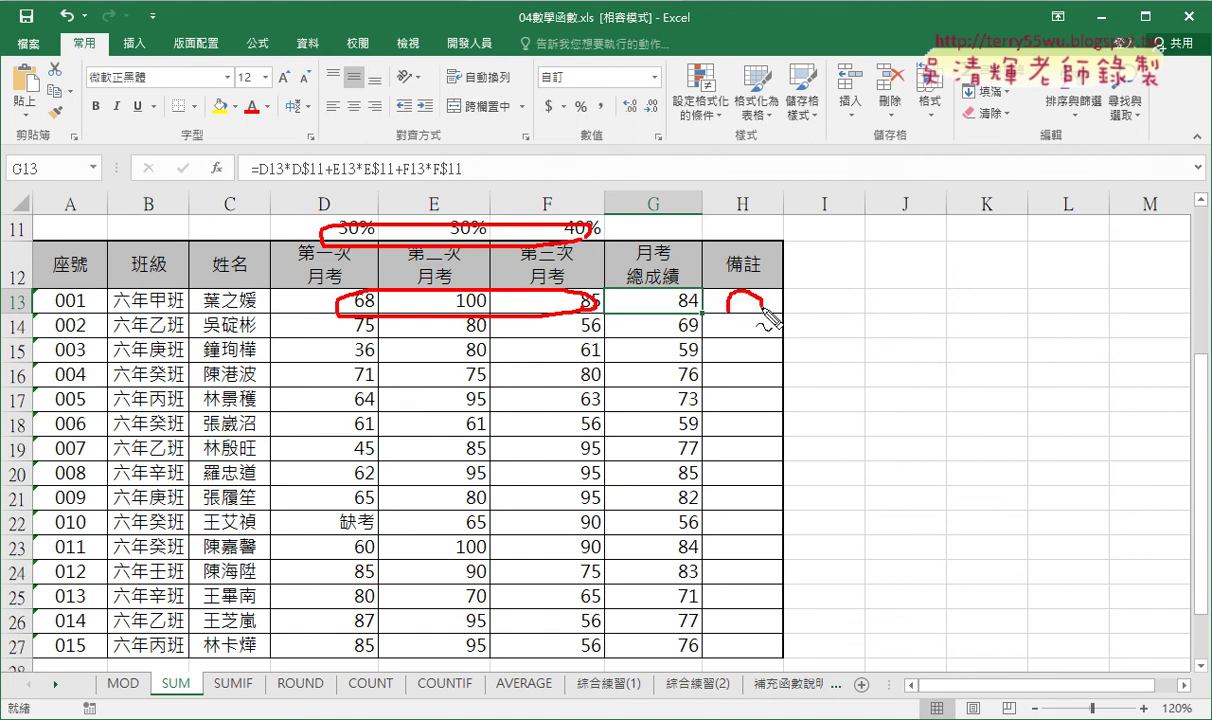
pyautogui.press('Escape')
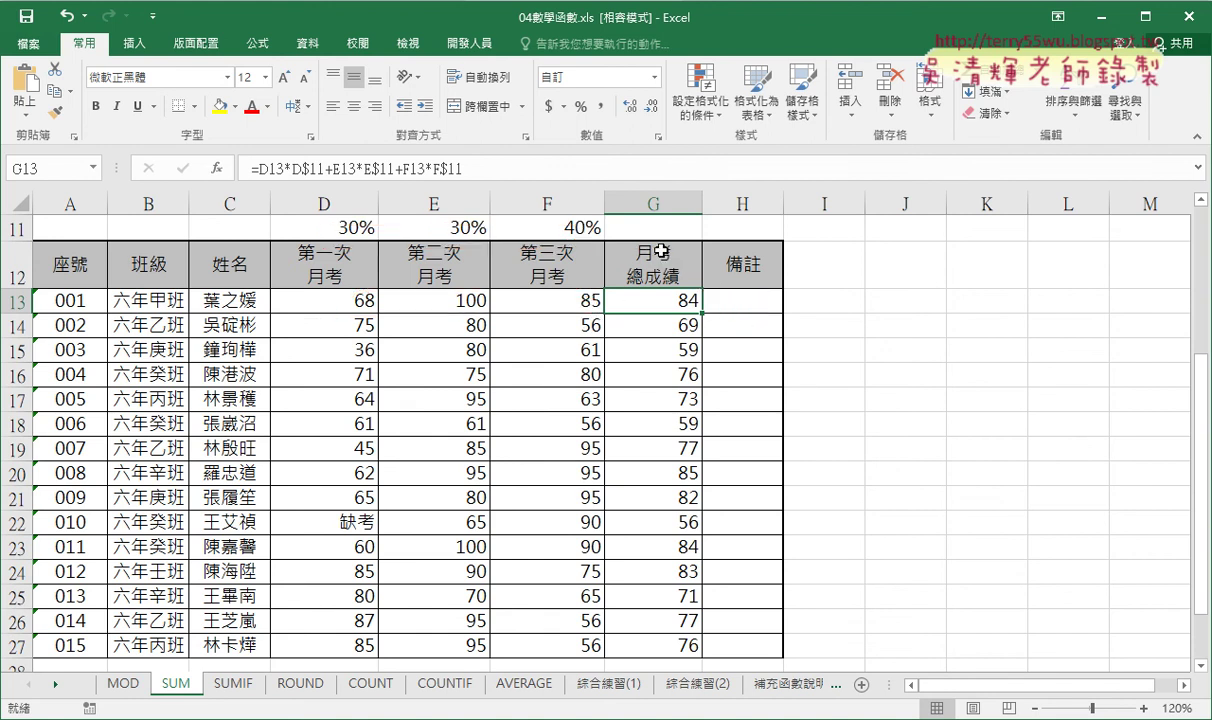
pyautogui.click(767, 304)
pyautogui.hotkey('shift', 'F3')
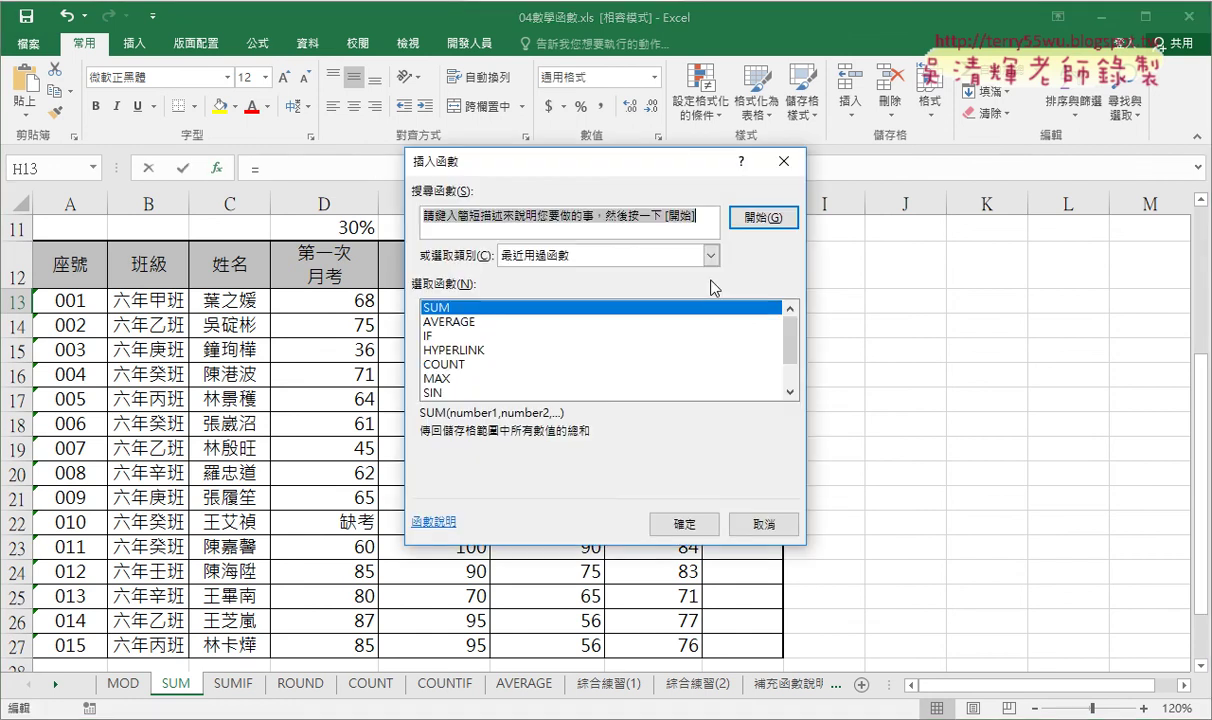
# Step: Choose SUMPRODUCT from the 數學與三角函數 category and move the dialog aside
pyautogui.click(711, 255)
pyautogui.click(690, 327)
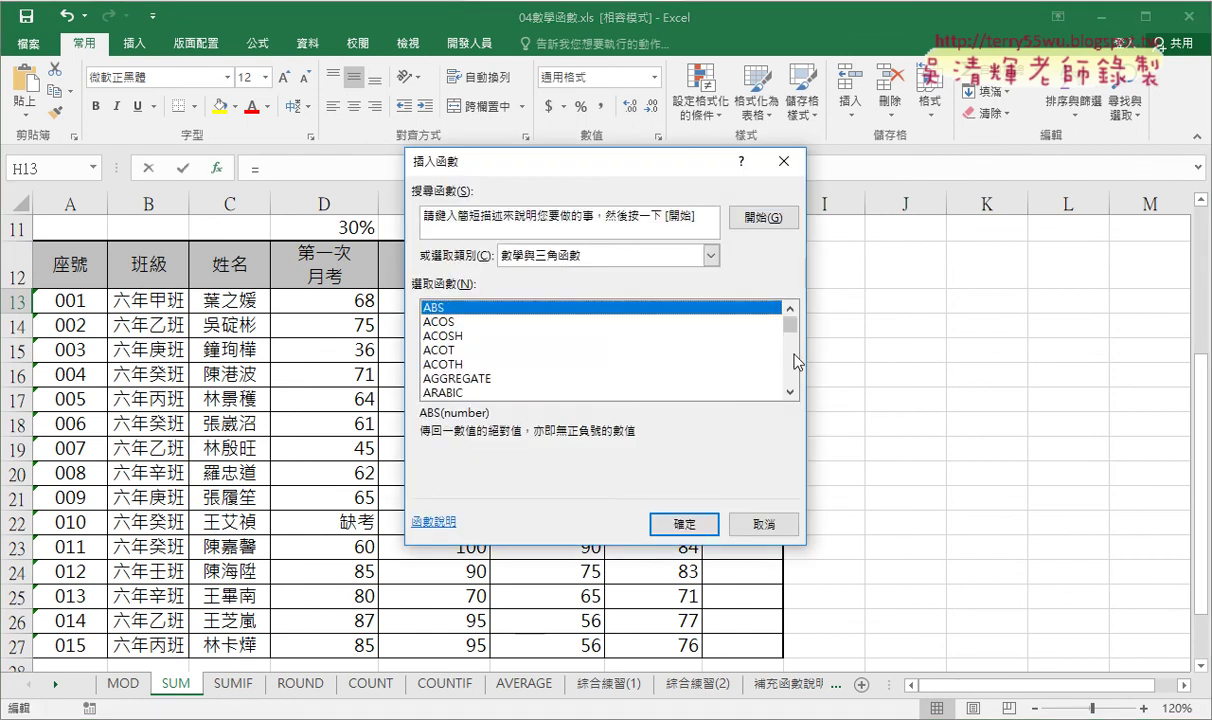
pyautogui.moveTo(795, 362); pyautogui.dragTo(794, 378)
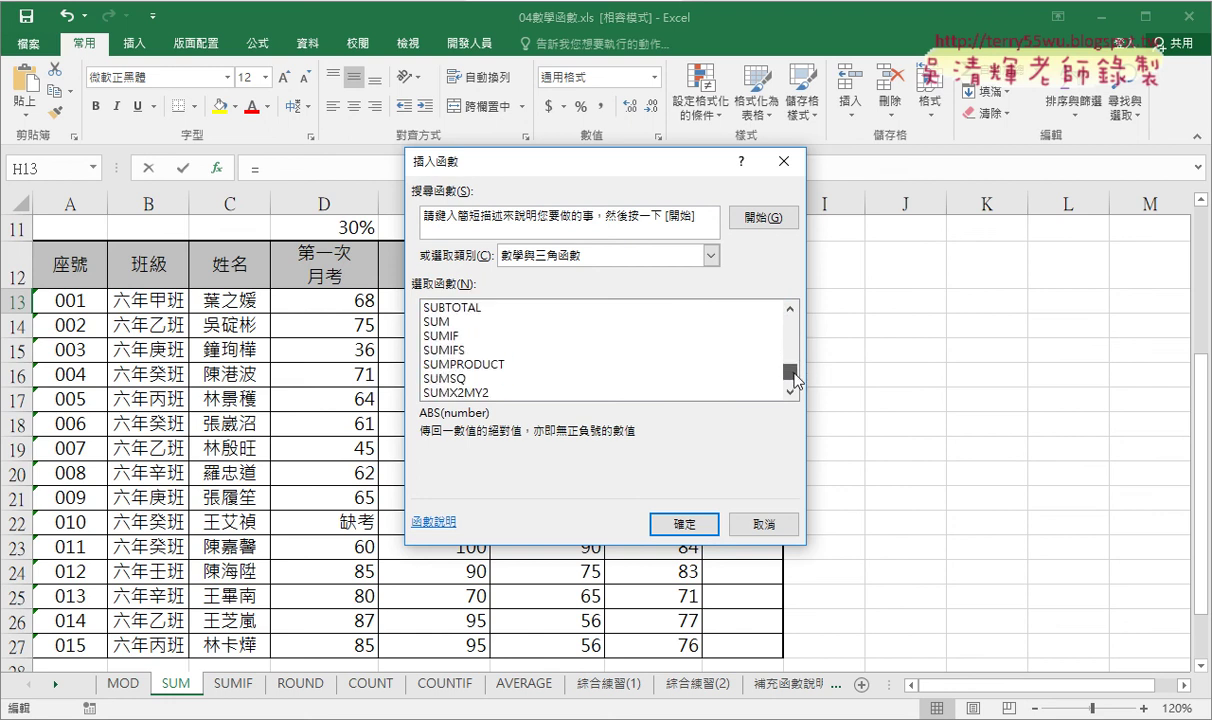
pyautogui.click(549, 365)
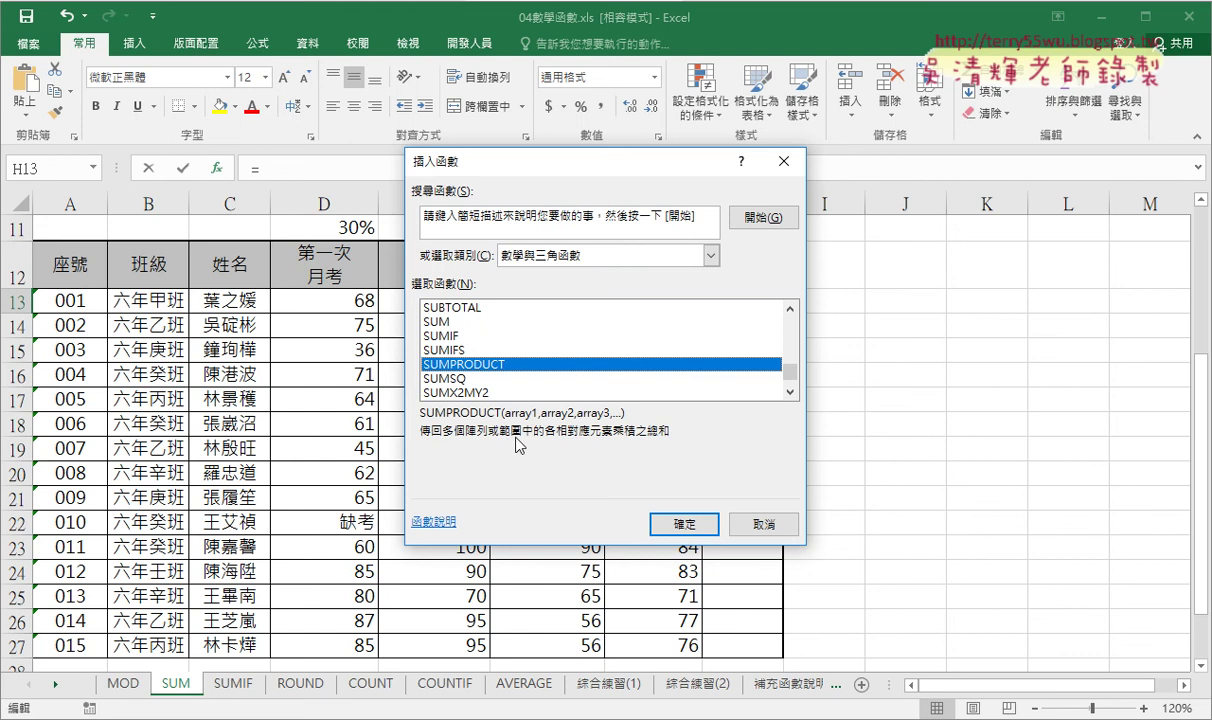
pyautogui.moveTo(572, 166); pyautogui.dragTo(849, 169)
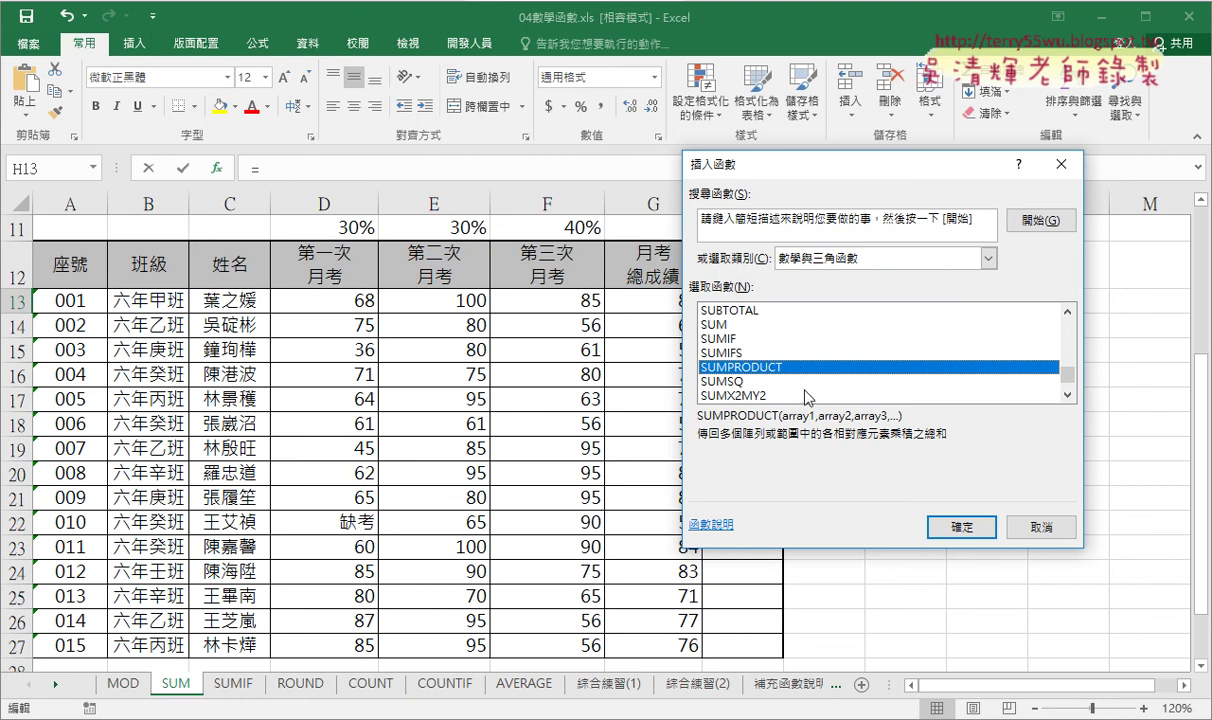
# Step: Fill the SUMPRODUCT arguments with weights D11:F11 and scores D13:F13
pyautogui.click(963, 540)
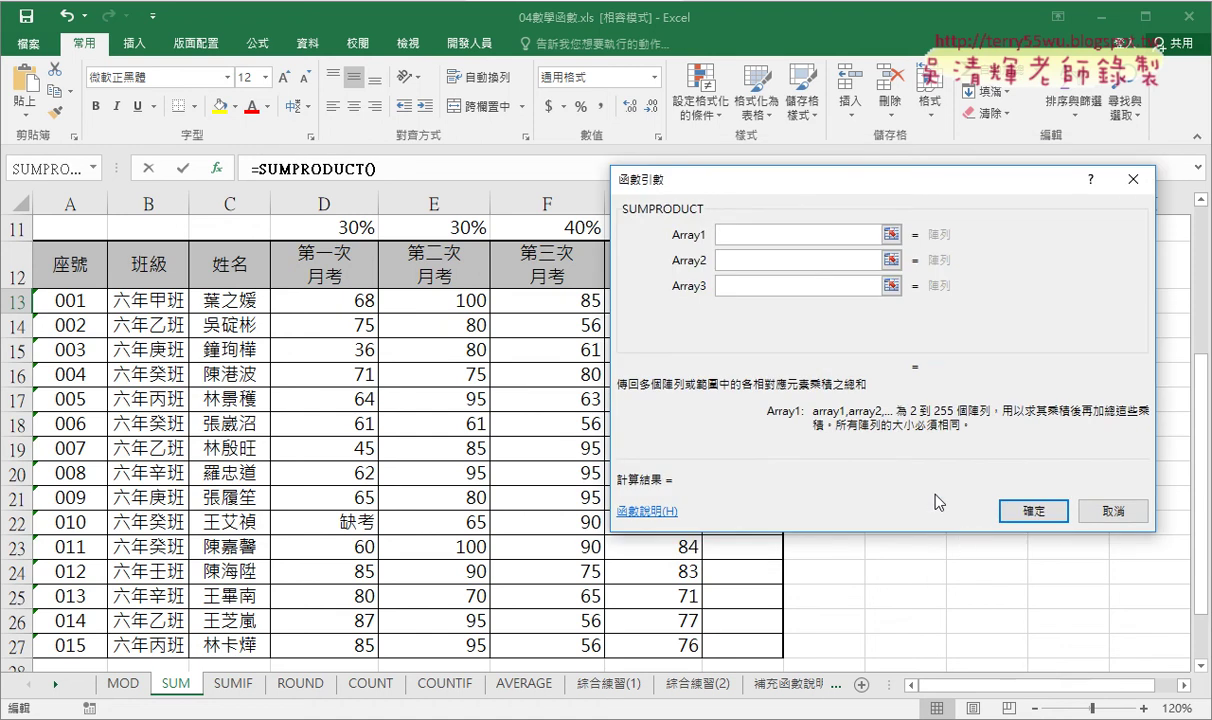
pyautogui.moveTo(343, 226); pyautogui.dragTo(570, 228)
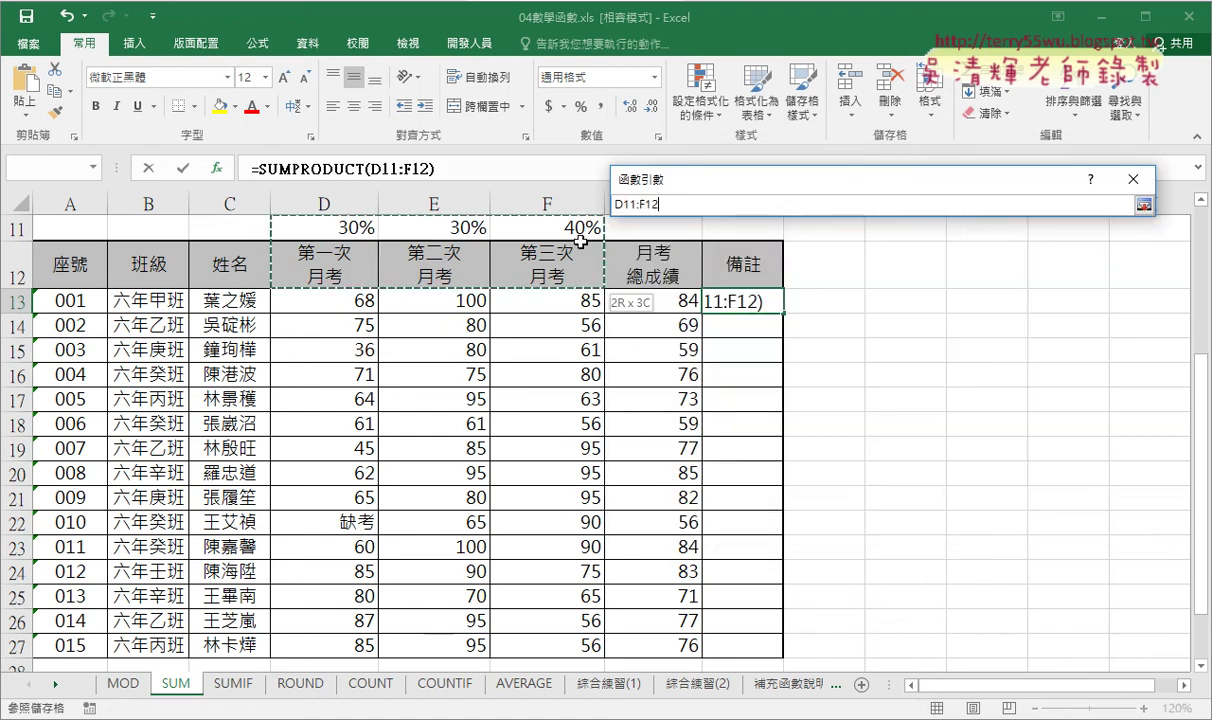
pyautogui.press('Tab')
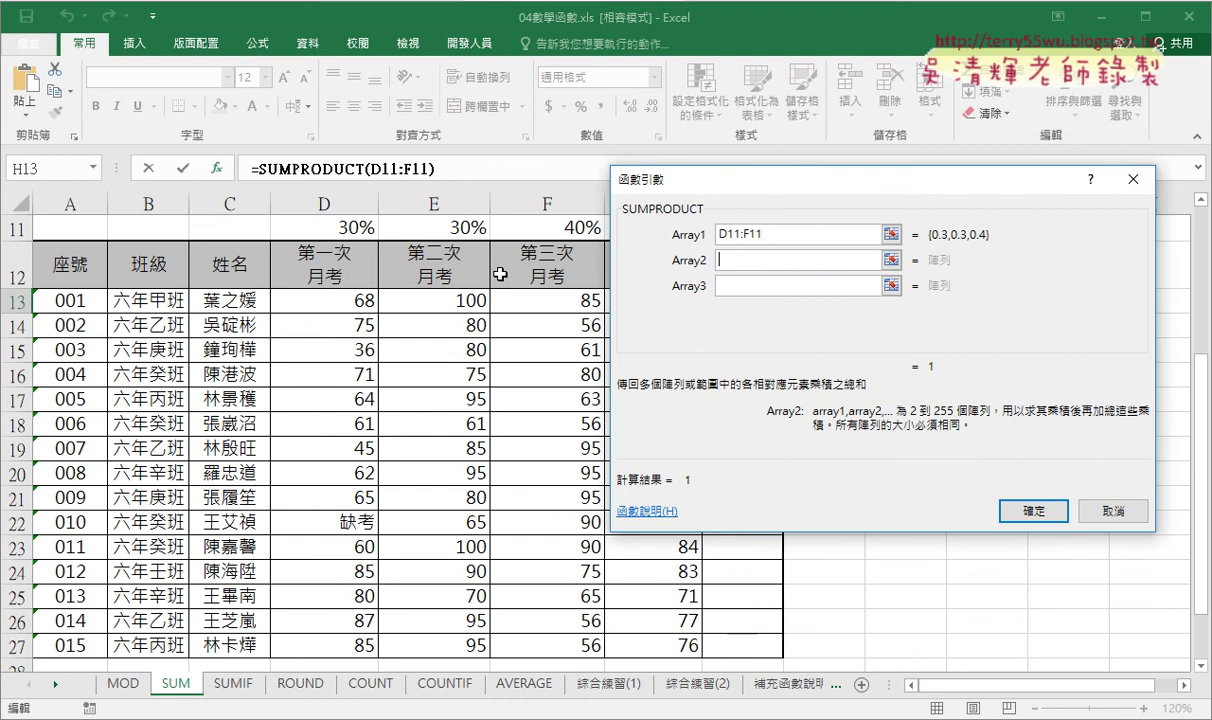
pyautogui.moveTo(350, 300); pyautogui.dragTo(530, 301)
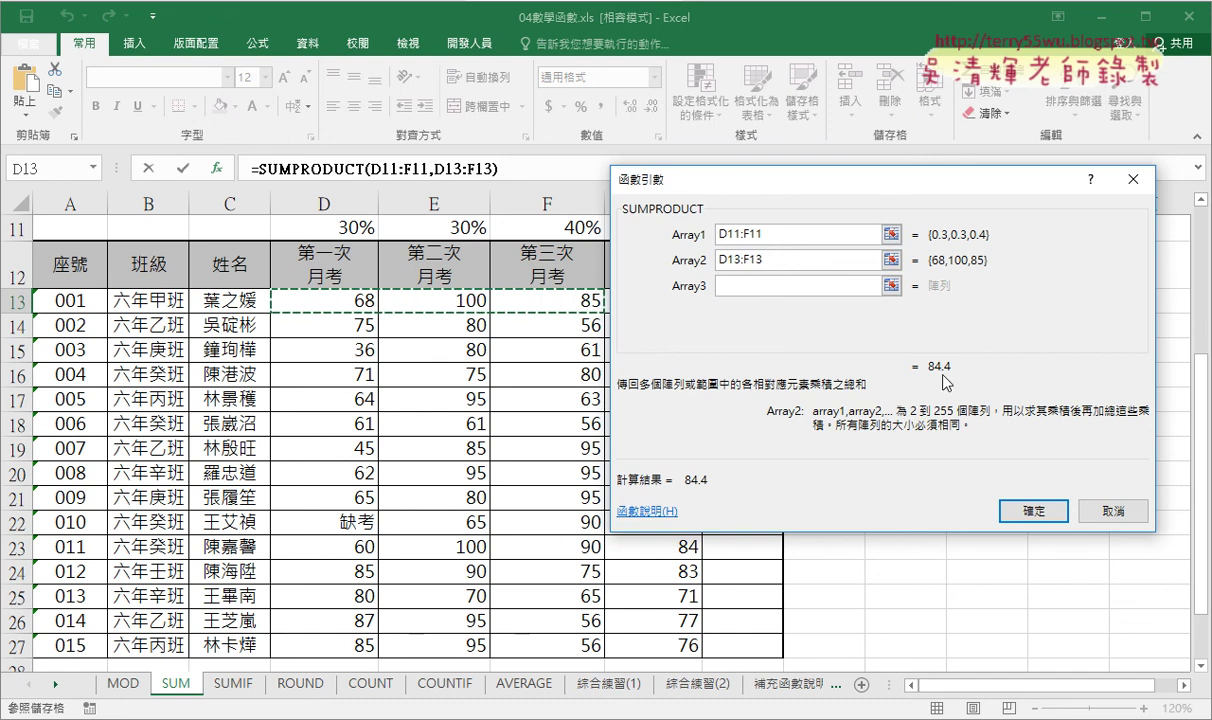
pyautogui.moveTo(914, 190); pyautogui.dragTo(1025, 188)
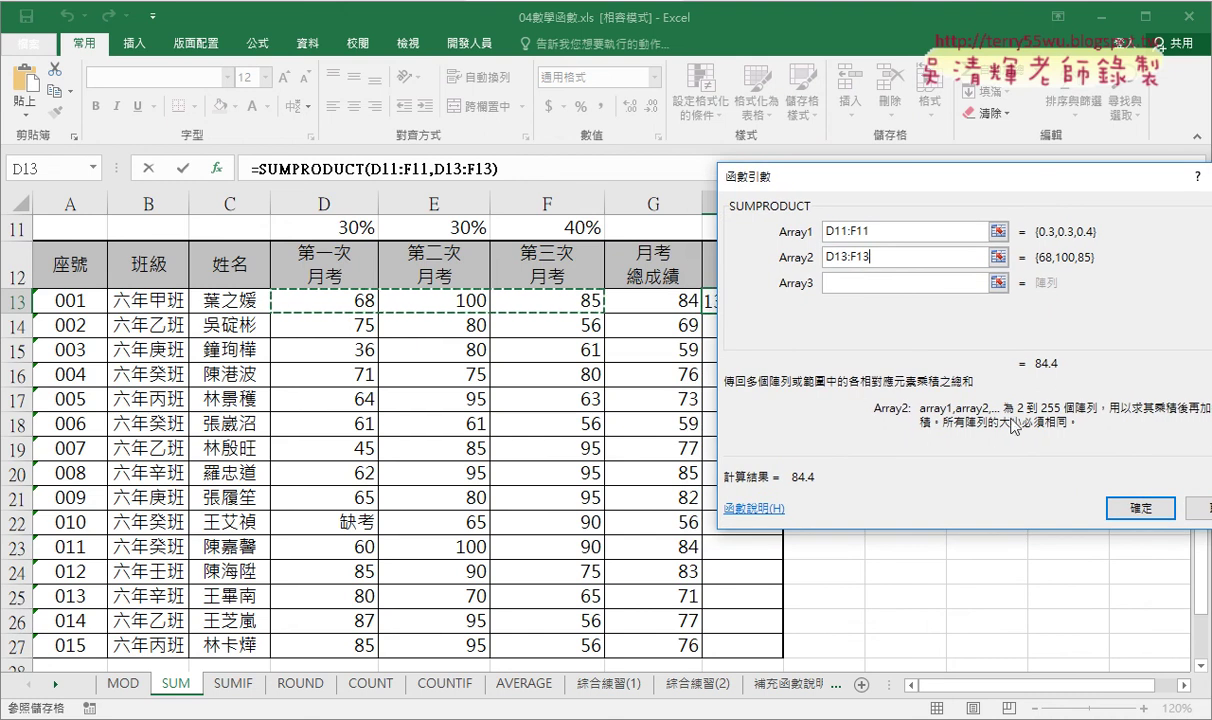
pyautogui.click(1138, 515)
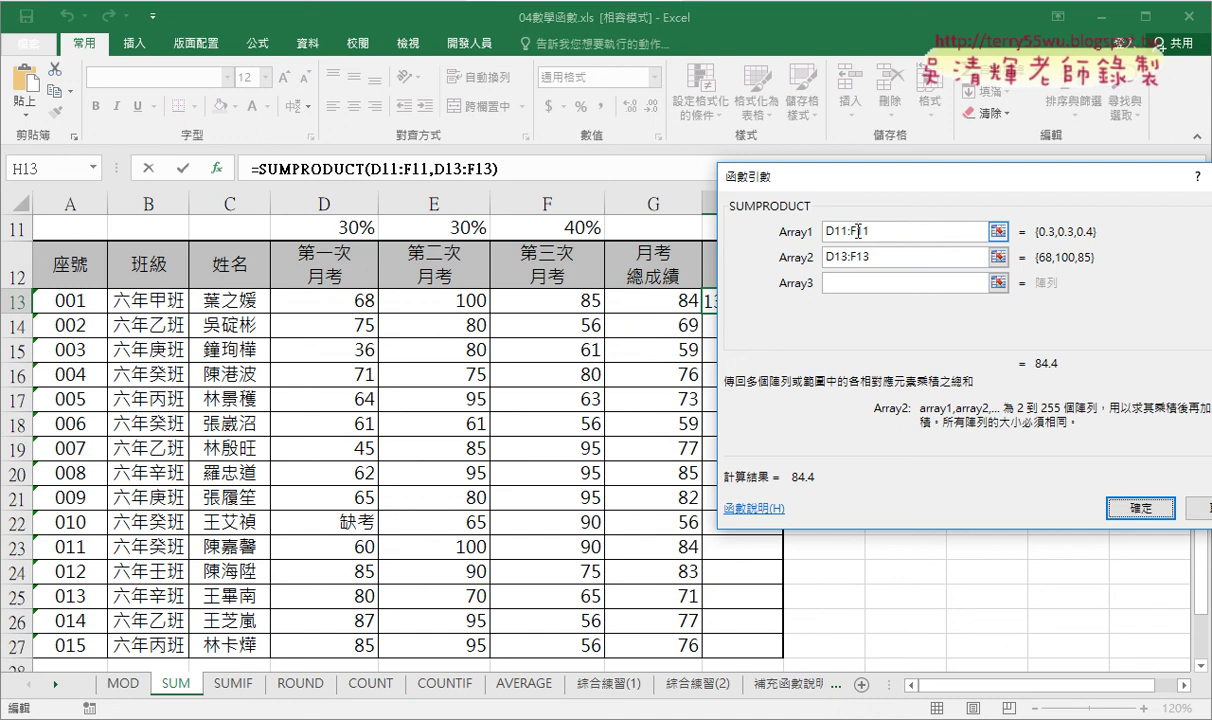
# Step: Lock the weights row as D$11:F$11 and enter the formula, giving 84.4
pyautogui.click(852, 232)
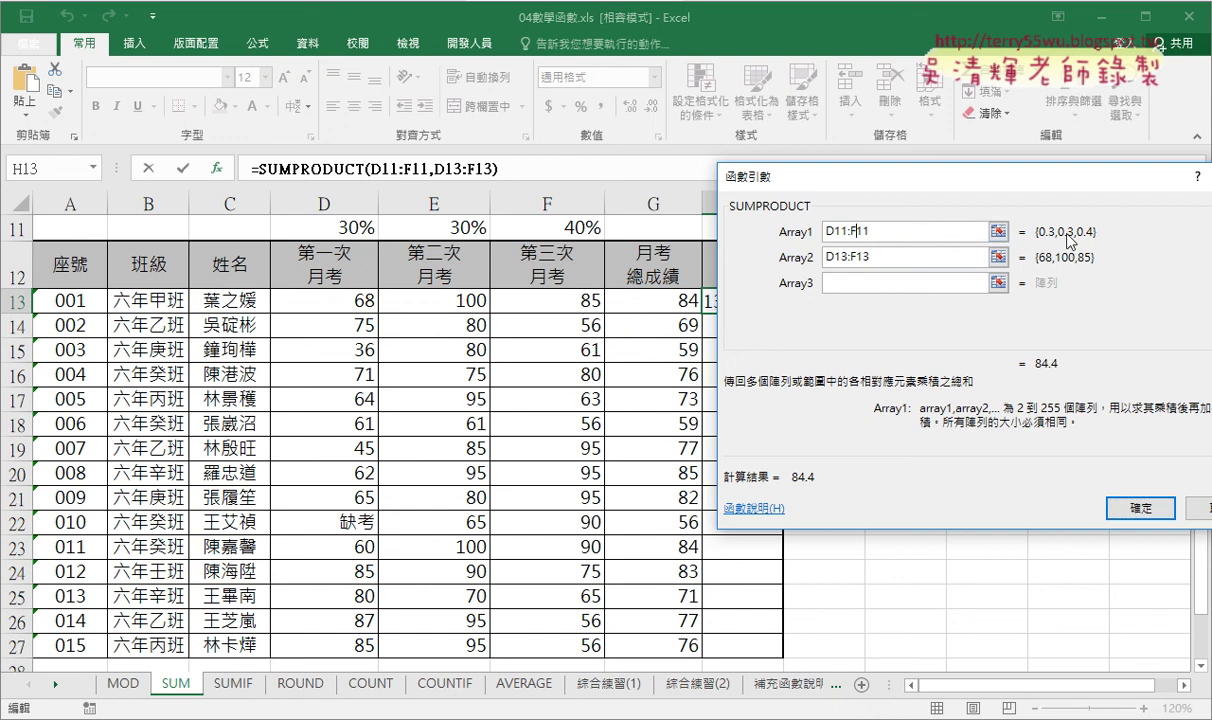
pyautogui.write('$')
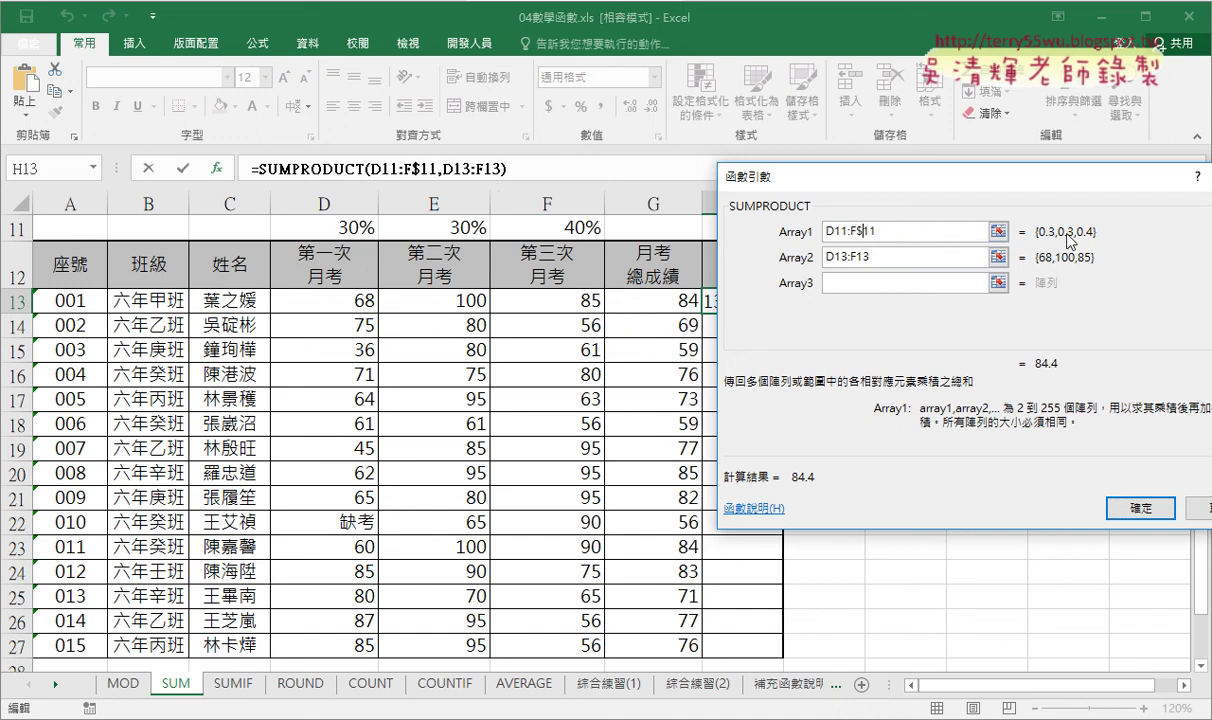
pyautogui.click(831, 230)
pyautogui.write('$')
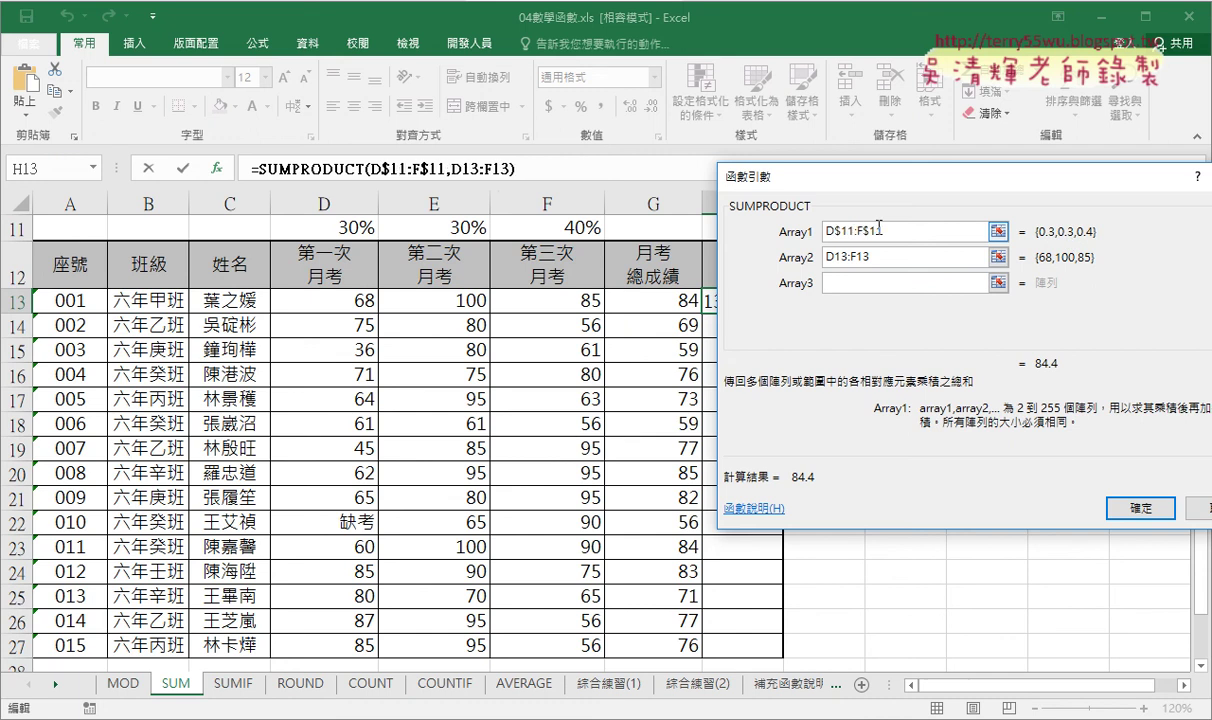
pyautogui.press('Return')
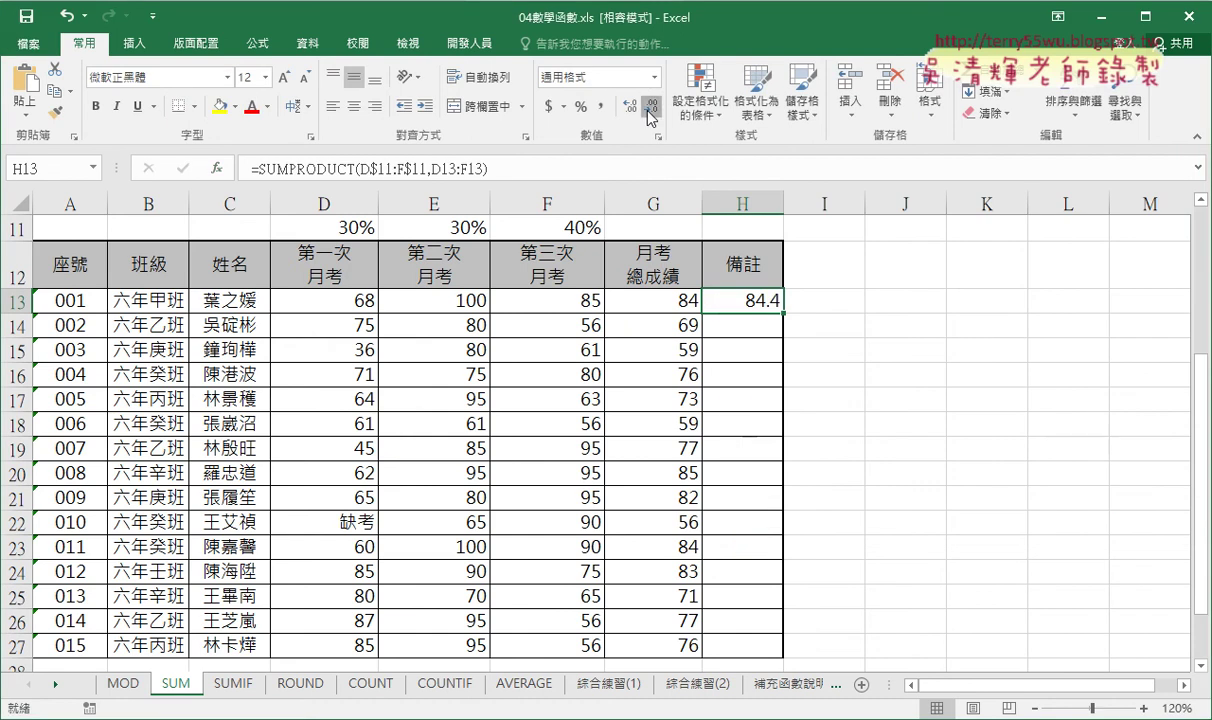
# Step: Show H13 with no decimals and fill its formula down to H27
pyautogui.click(652, 106)
pyautogui.moveTo(786, 316); pyautogui.dragTo(786, 645)
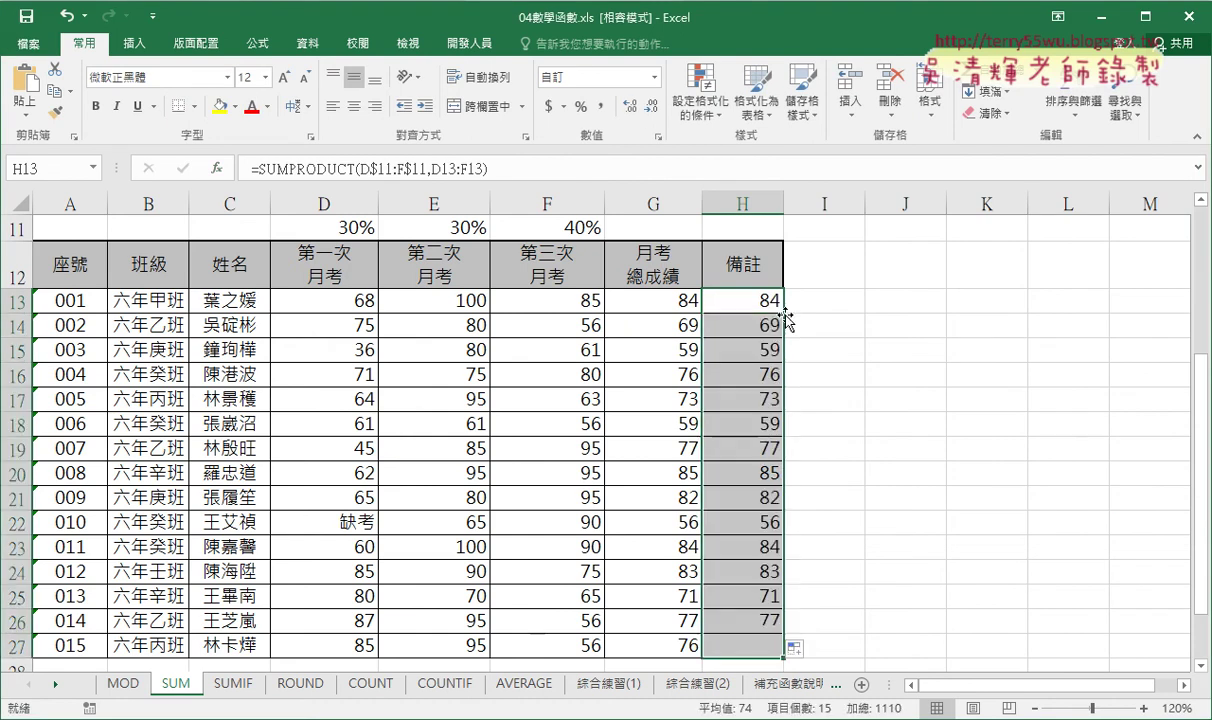
pyautogui.scroll(-2, 731, 540)
pyautogui.scroll(-1, 731, 542)
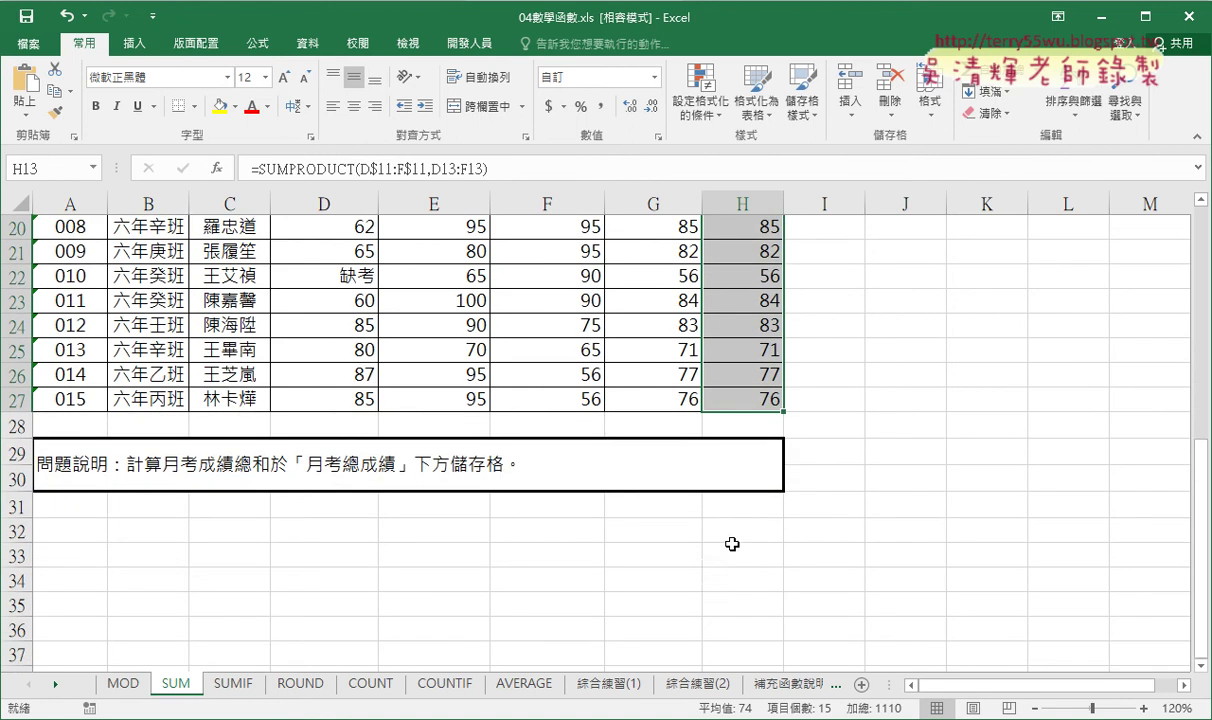
pyautogui.scroll(4, 731, 542)
# Step: Compare the weighted formula in G13 with the SUMPRODUCT formula in H13
pyautogui.click(745, 412)
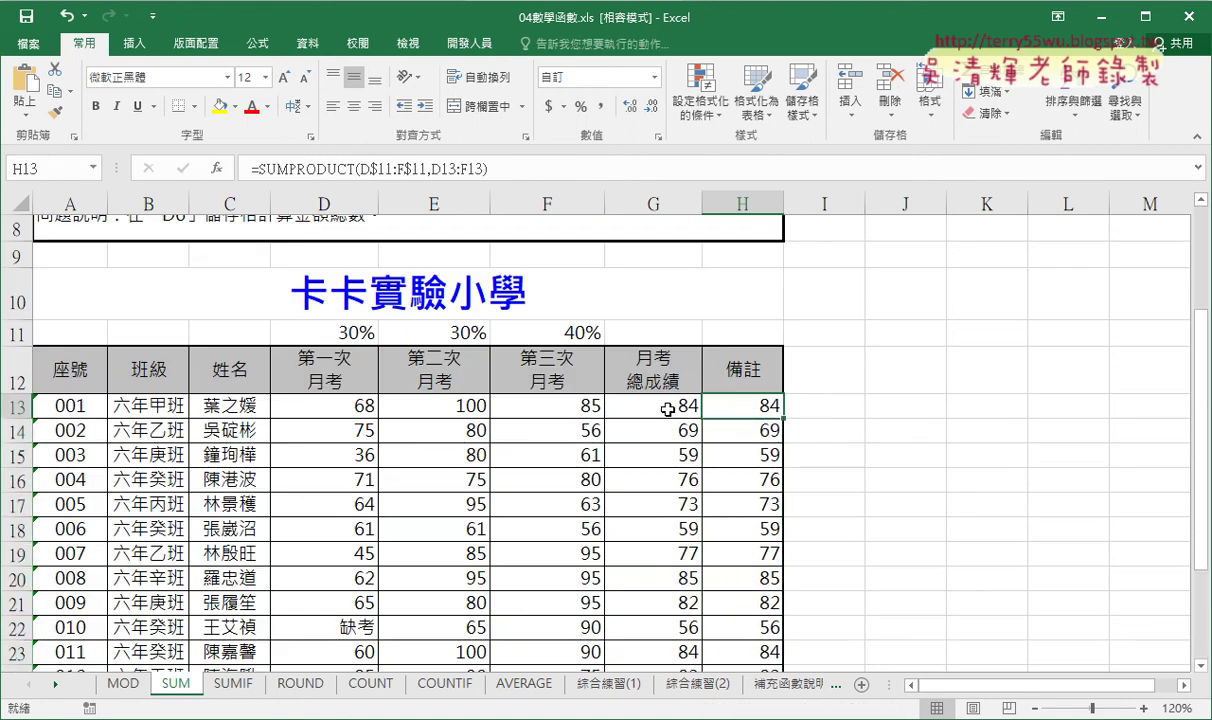
pyautogui.click(667, 410)
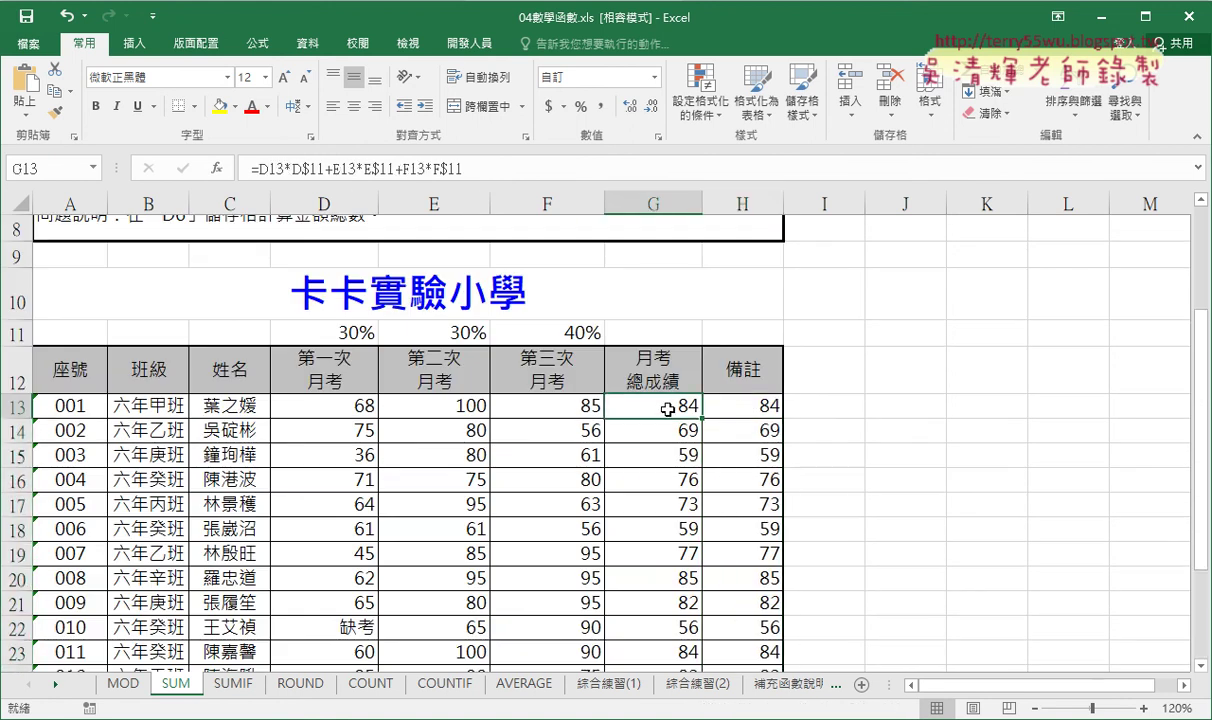
pyautogui.click(732, 408)
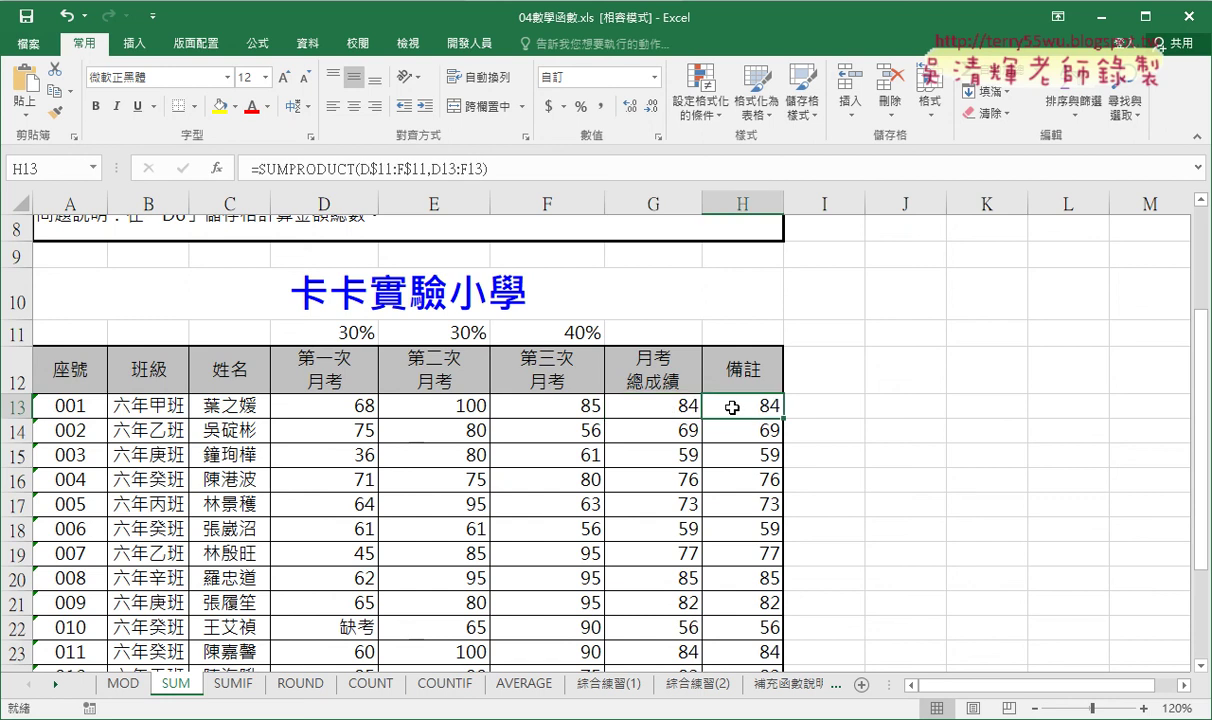
pyautogui.click(830, 372)
# Step: Enter 'VBA' as the header in I12, then recheck the G13 and H13 formulas
pyautogui.write('V')
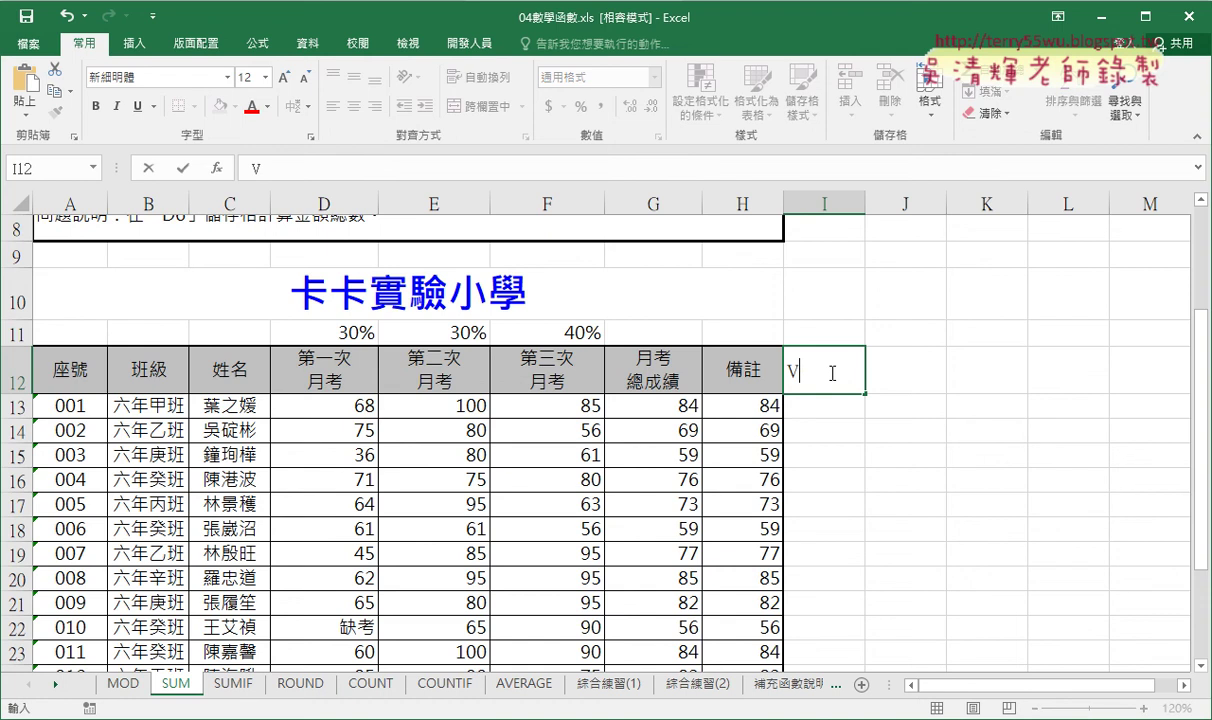
pyautogui.write('BA')
pyautogui.press('Return')
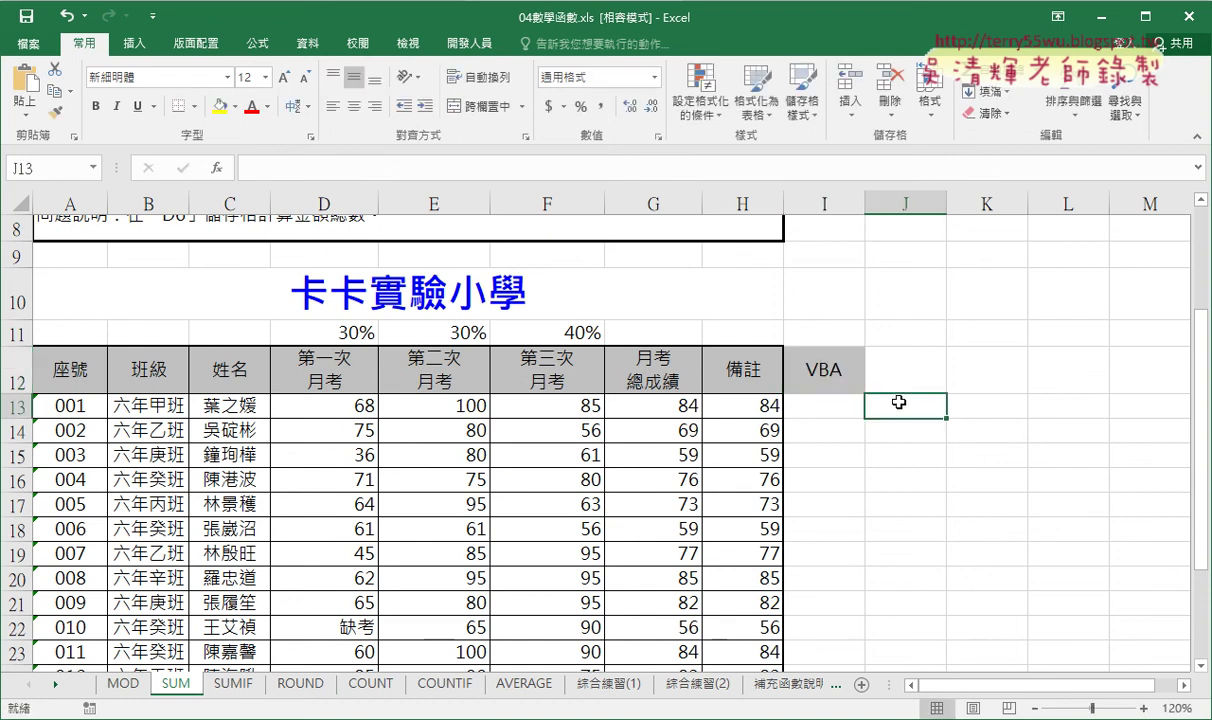
pyautogui.click(660, 405)
pyautogui.click(738, 411)
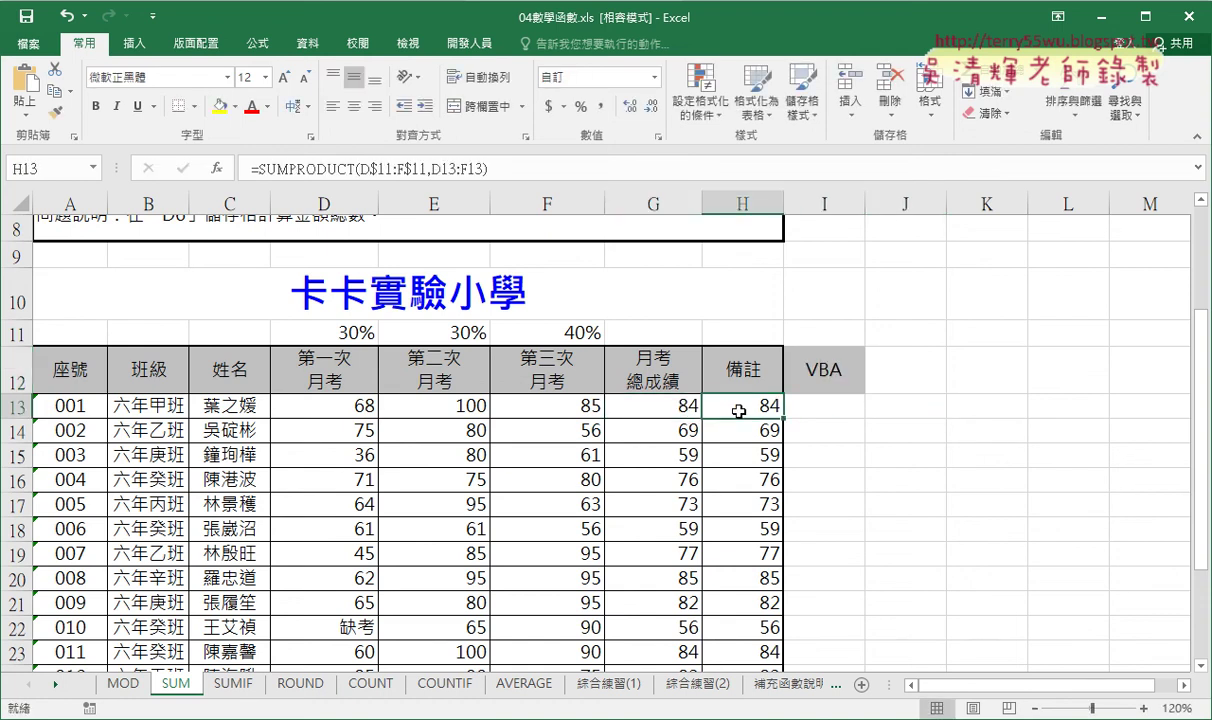
pyautogui.scroll(-1, 738, 411)
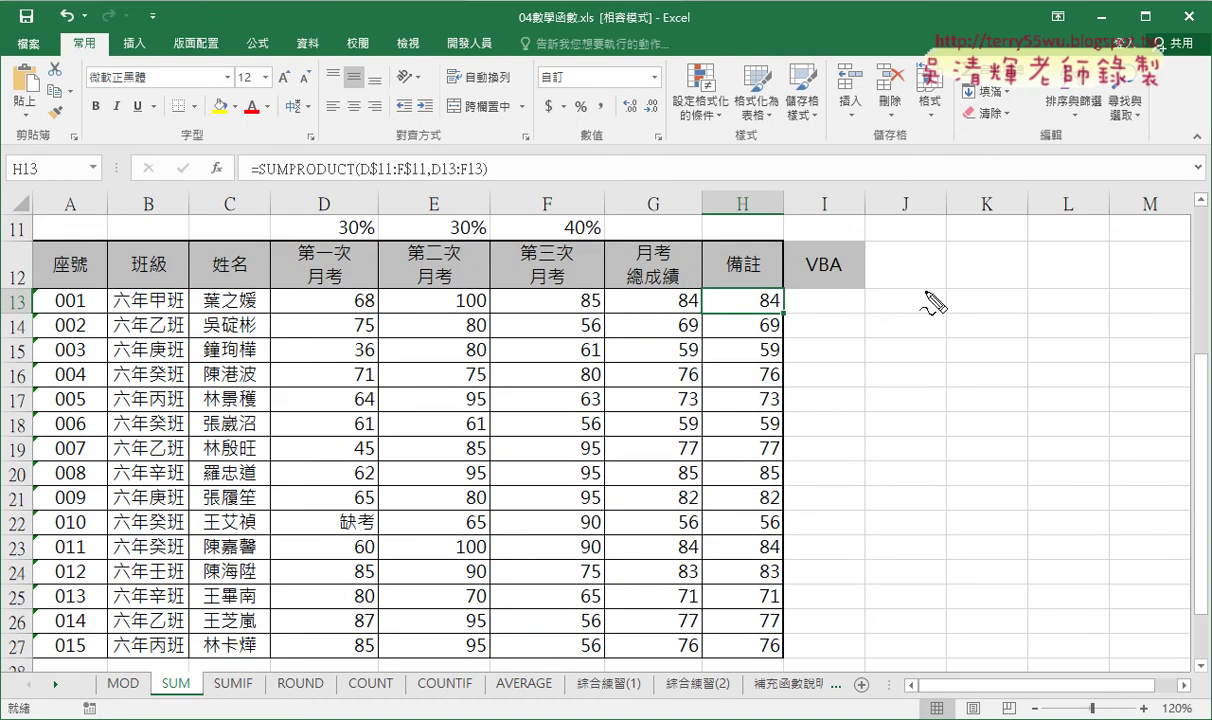
# Step: Draw red boxes, an arrow down column I, and circles around 84 in H13 and the VBA column top
pyautogui.moveTo(925, 325)
pyautogui.mouseDown()
pyautogui.moveTo(925, 288)
pyautogui.moveTo(1003, 285)
pyautogui.moveTo(1017, 330)
pyautogui.moveTo(925, 327)
pyautogui.mouseUp()
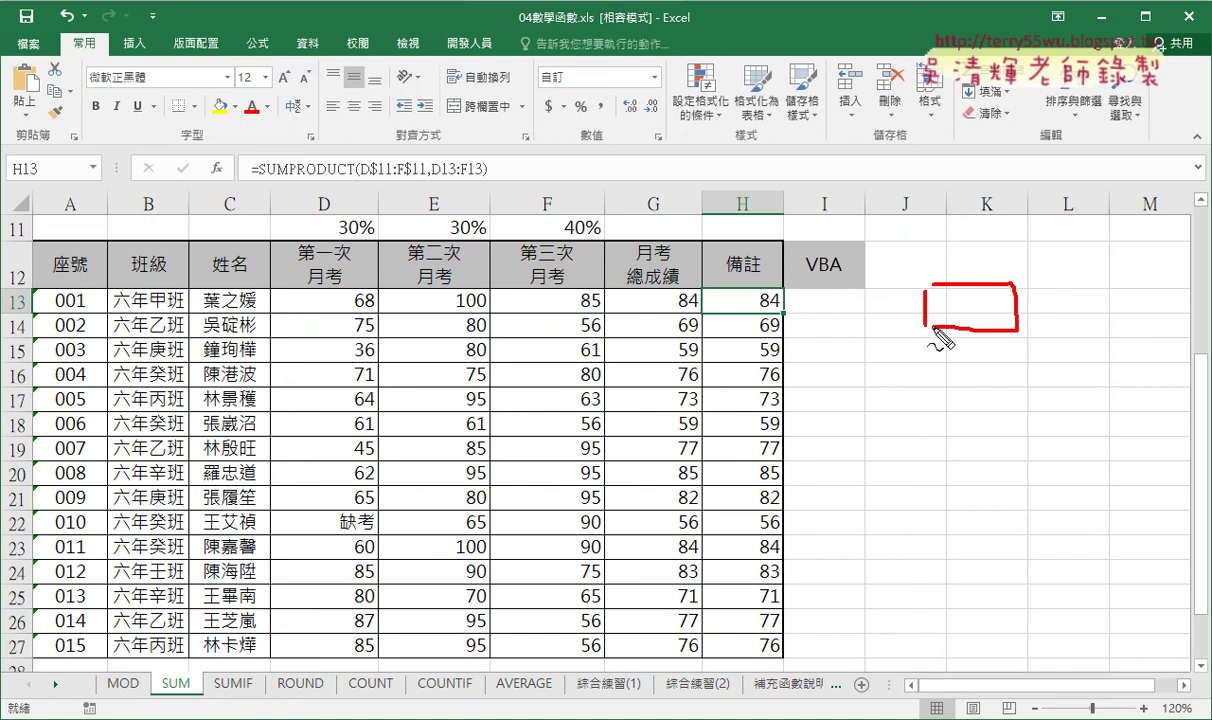
pyautogui.moveTo(826, 305)
pyautogui.mouseDown()
pyautogui.moveTo(822, 421)
pyautogui.moveTo(873, 386)
pyautogui.mouseUp()
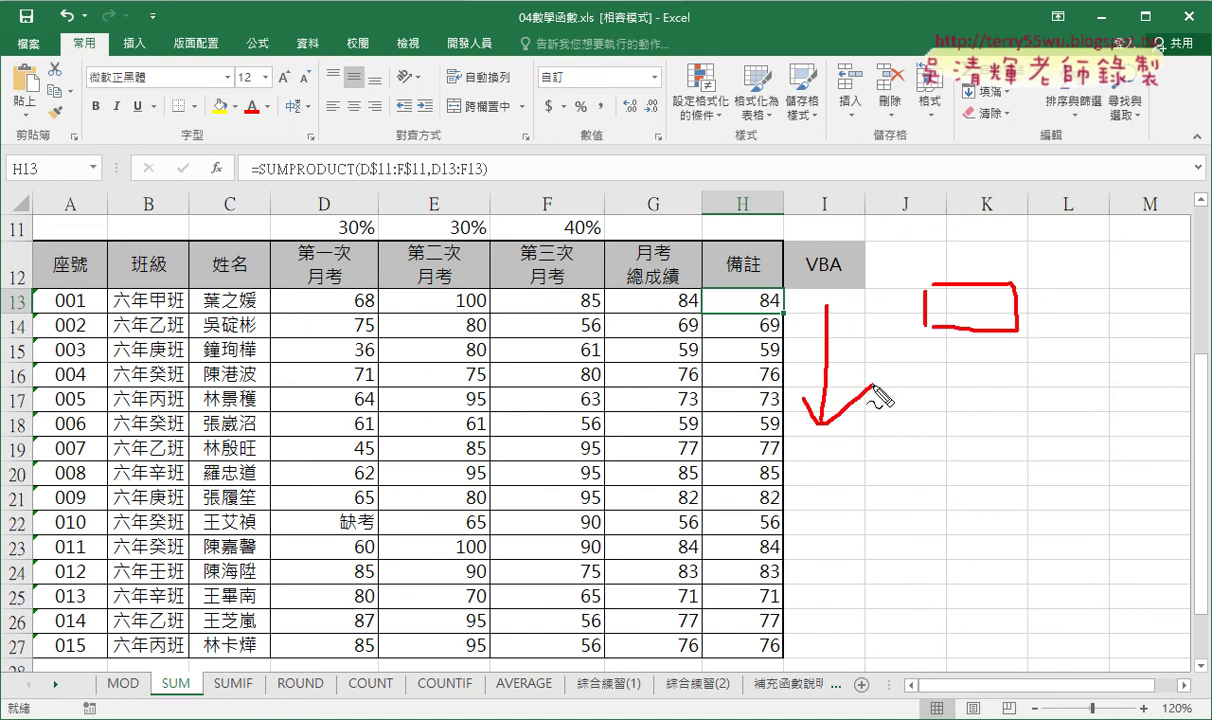
pyautogui.moveTo(926, 350)
pyautogui.mouseDown()
pyautogui.moveTo(926, 395)
pyautogui.moveTo(1006, 351)
pyautogui.moveTo(1018, 374)
pyautogui.moveTo(928, 393)
pyautogui.mouseUp()
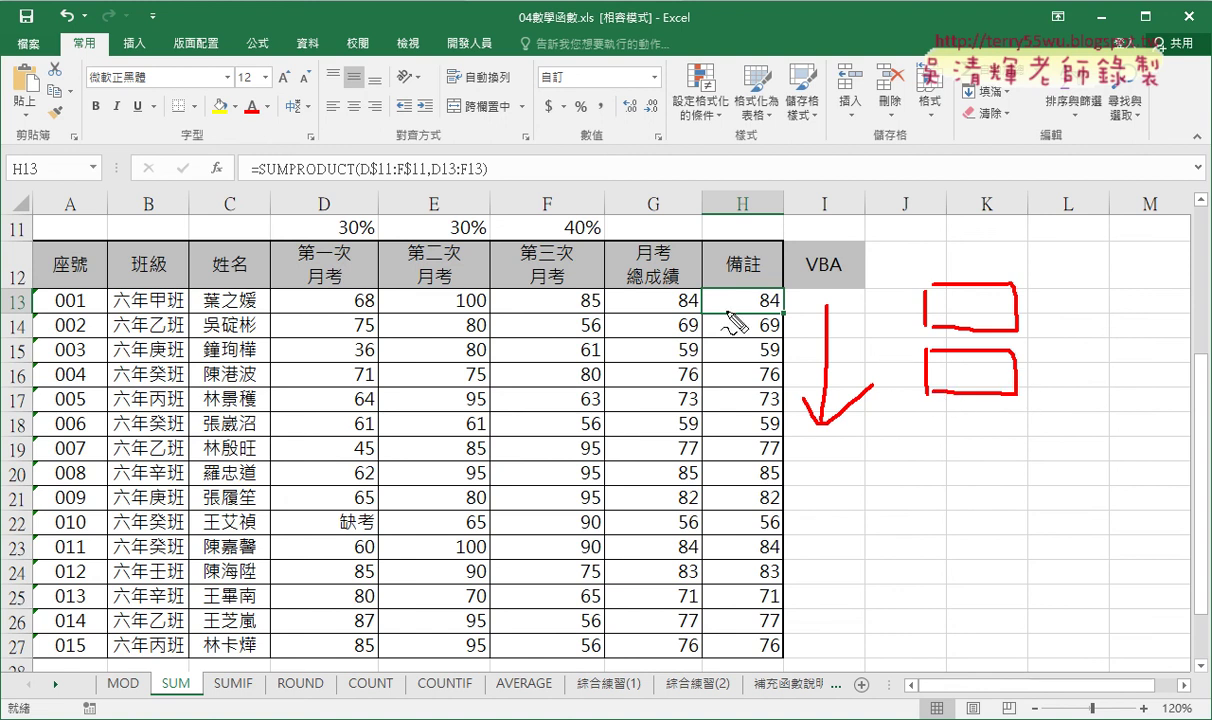
pyautogui.moveTo(762, 285); pyautogui.dragTo(830, 292)
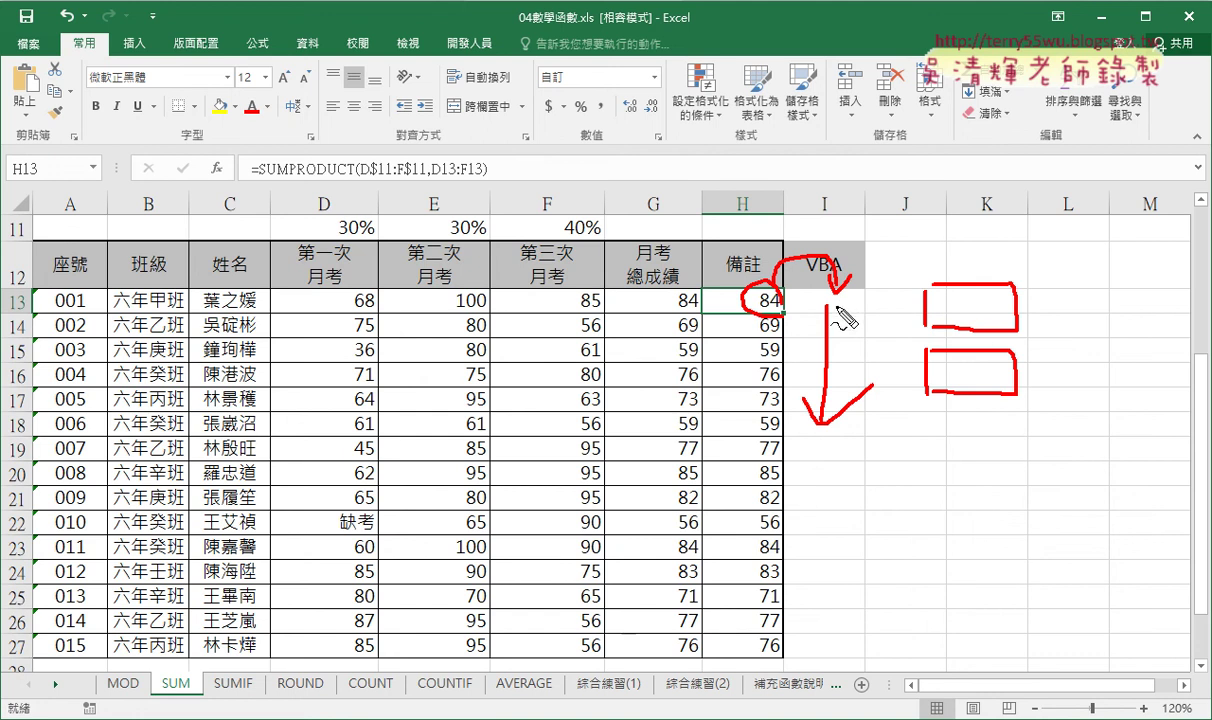
pyautogui.moveTo(790, 302); pyautogui.dragTo(866, 300)
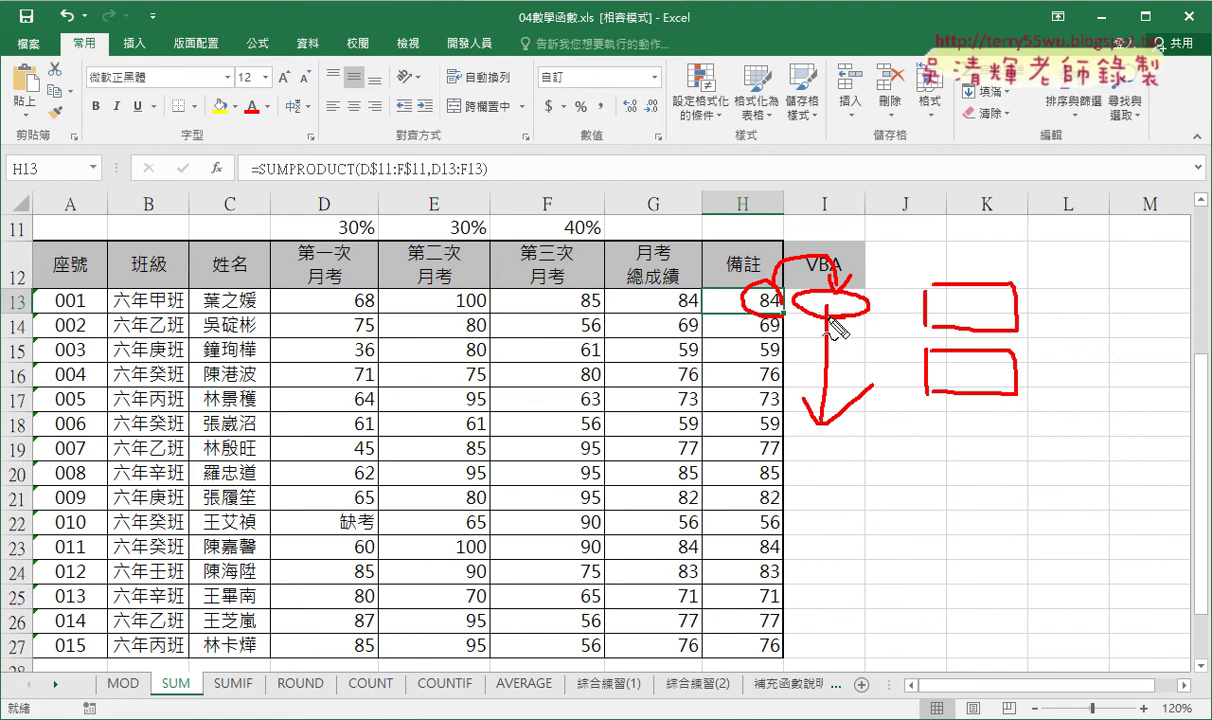